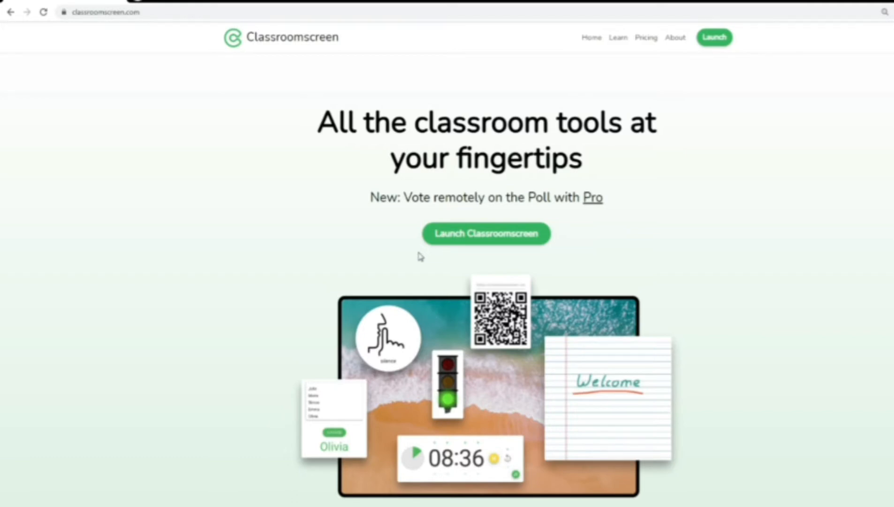
{"action": "scroll", "coordinate": [471, 295], "scroll_direction": "down", "scroll_amount": 6}
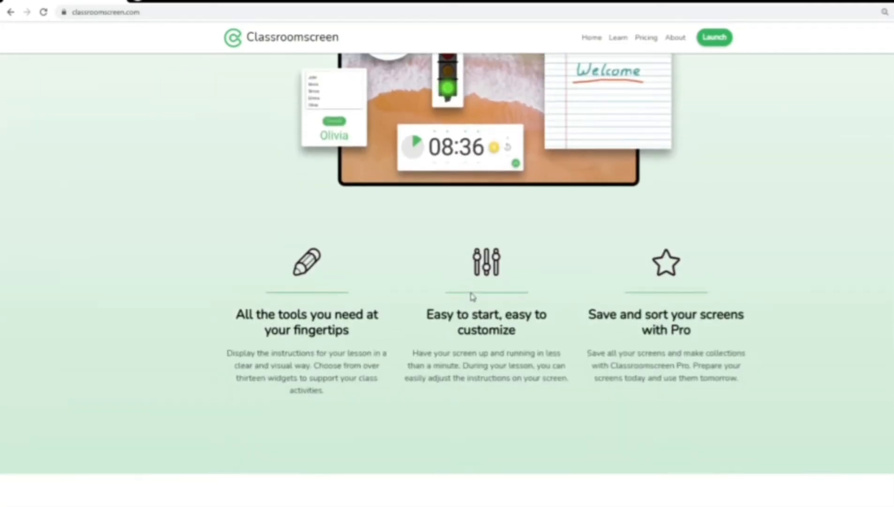
{"action": "scroll", "coordinate": [471, 296], "scroll_direction": "up", "scroll_amount": 6}
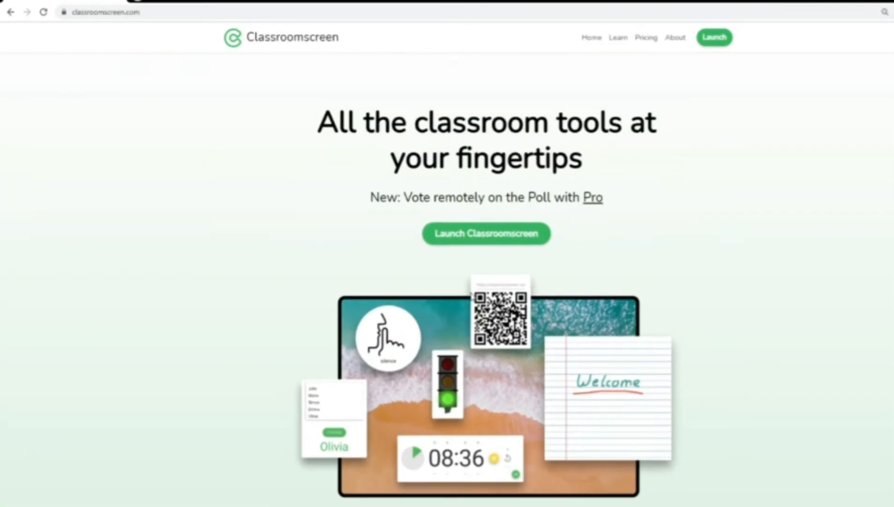
{"action": "scroll", "coordinate": [472, 297], "scroll_direction": "down", "scroll_amount": 6}
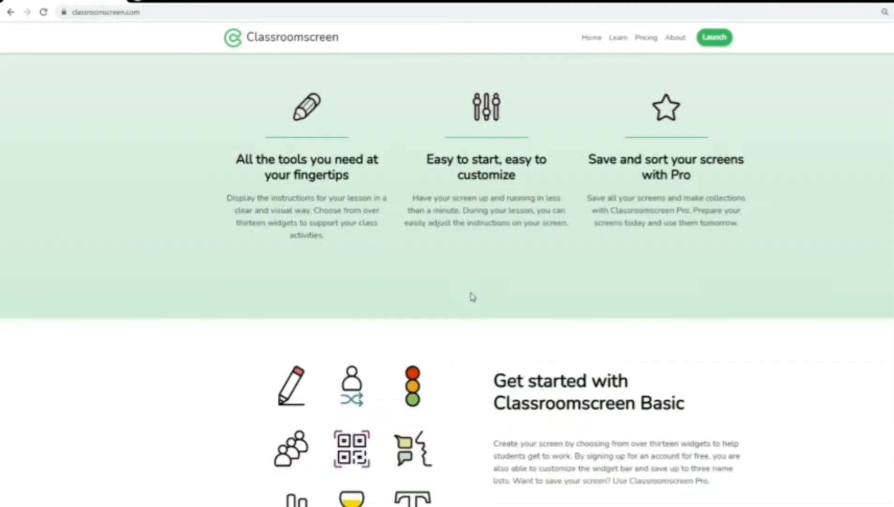
{"action": "scroll", "coordinate": [472, 296], "scroll_direction": "down", "scroll_amount": 1}
{"action": "scroll", "coordinate": [472, 296], "scroll_direction": "down", "scroll_amount": 6}
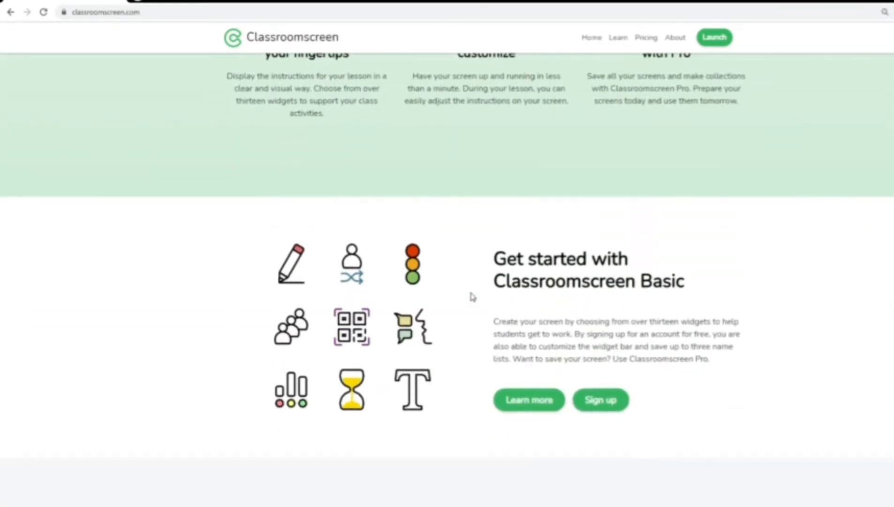
{"action": "scroll", "coordinate": [472, 296], "scroll_direction": "down", "scroll_amount": 2}
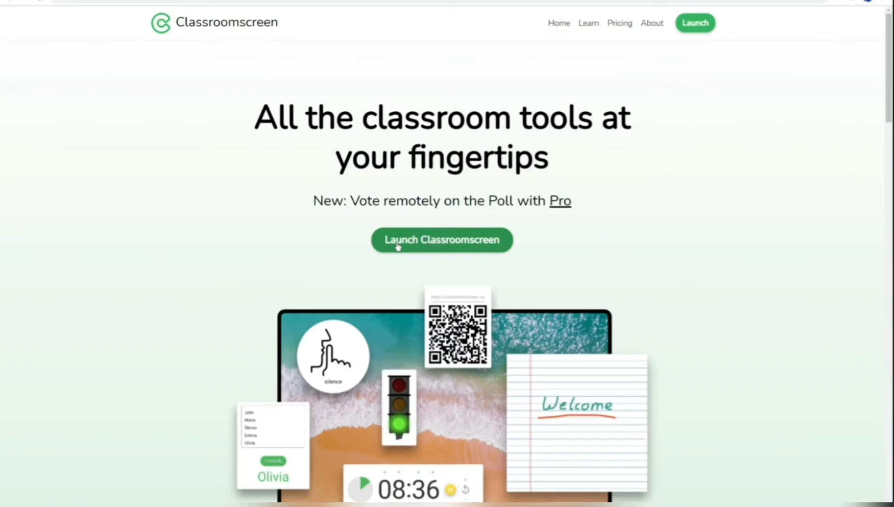
- Launch Classroomscreen on a pyramid sunset background with a calendar showing Monday, February 15th 2021
{"action": "left_click", "coordinate": [435, 244]}
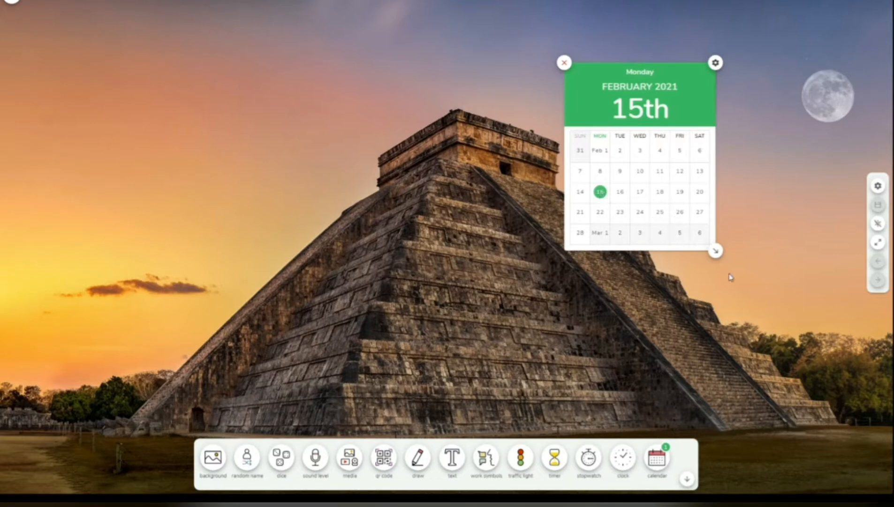
- Compact the calendar to date-only, move it top-right, and make its background magenta #DD3C9CFF
{"action": "left_click_drag", "start_coordinate": [717, 254], "coordinate": [763, 96]}
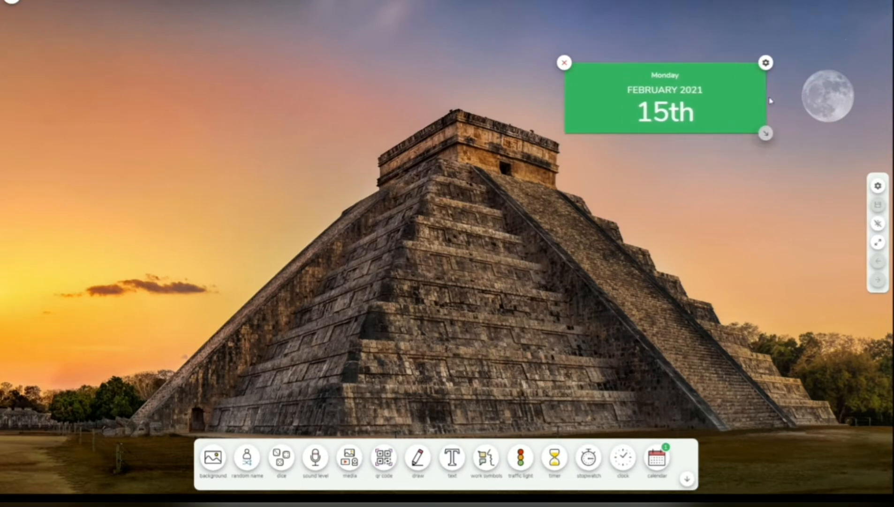
{"action": "left_click_drag", "start_coordinate": [705, 86], "coordinate": [816, 12]}
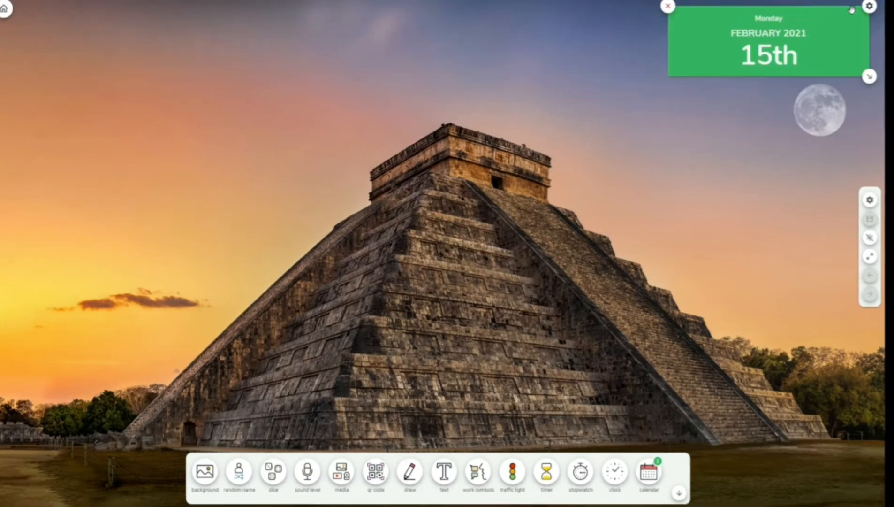
{"action": "left_click", "coordinate": [869, 7]}
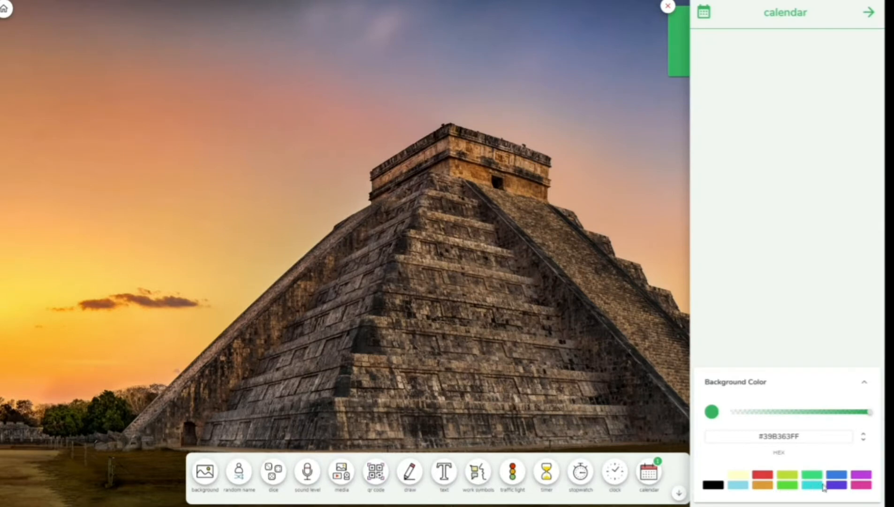
{"action": "left_click", "coordinate": [861, 487]}
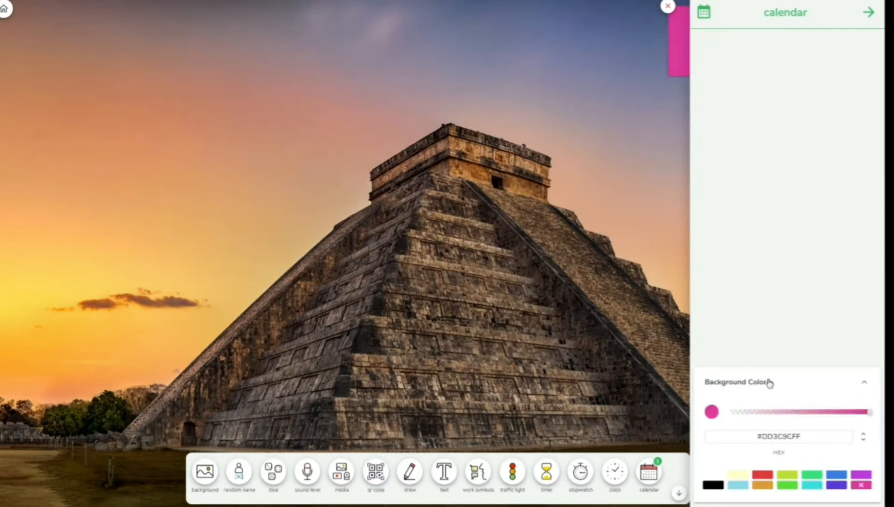
{"action": "left_click", "coordinate": [567, 255]}
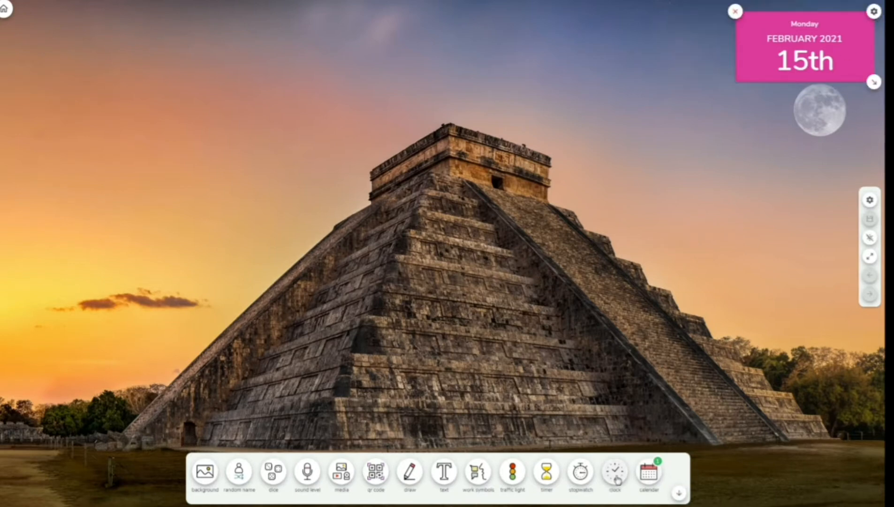
- Add a compact digital clock left of the calendar, set to 12-hour time
{"action": "left_click", "coordinate": [615, 474]}
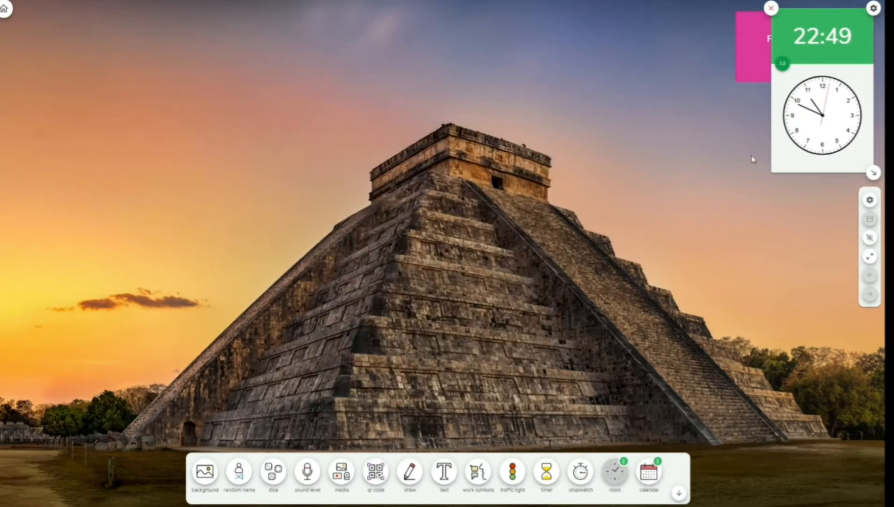
{"action": "left_click_drag", "start_coordinate": [793, 26], "coordinate": [764, 104]}
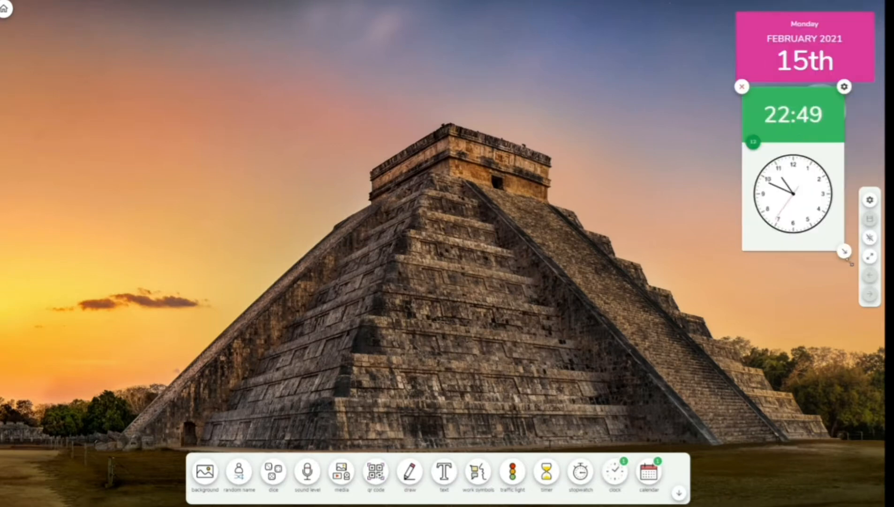
{"action": "left_click_drag", "start_coordinate": [850, 263], "coordinate": [827, 137]}
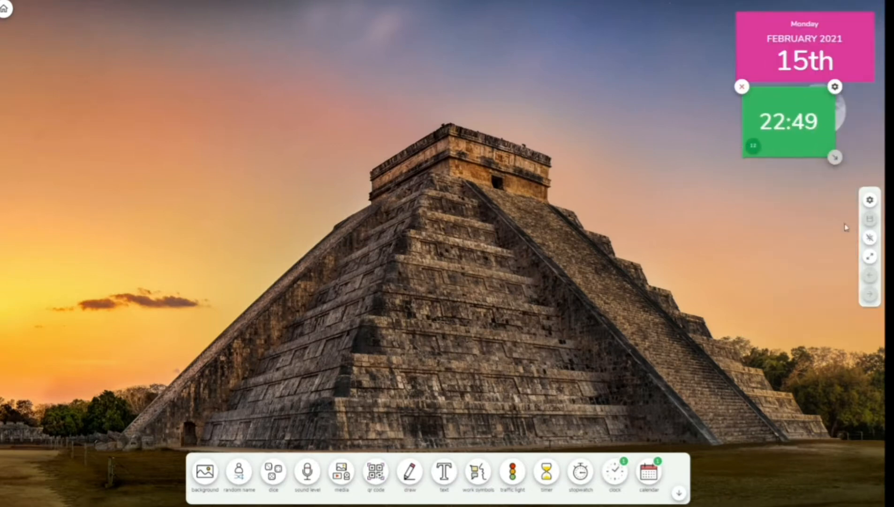
{"action": "left_click_drag", "start_coordinate": [799, 135], "coordinate": [683, 60]}
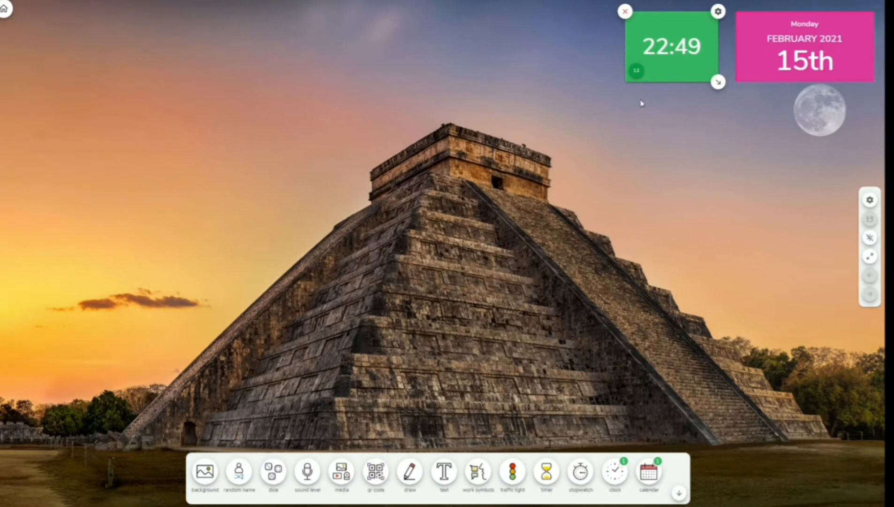
{"action": "left_click", "coordinate": [642, 73]}
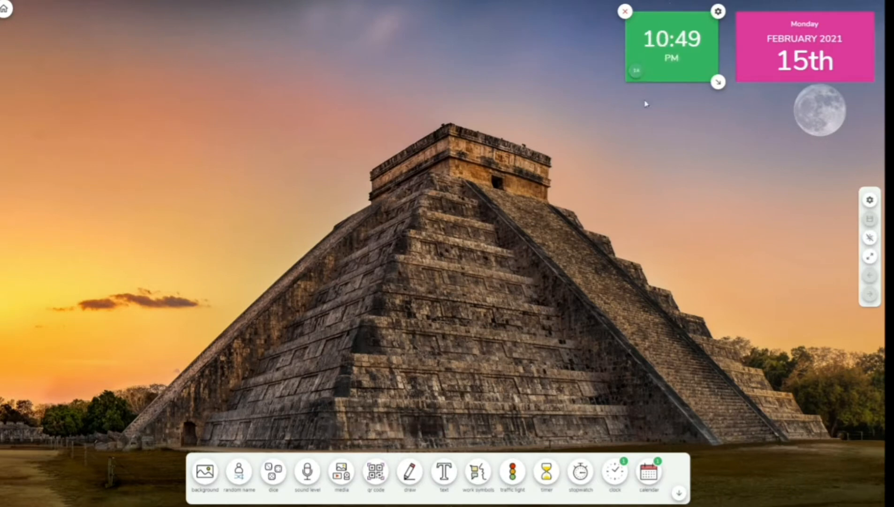
{"action": "left_click", "coordinate": [637, 72]}
{"action": "left_click", "coordinate": [636, 72]}
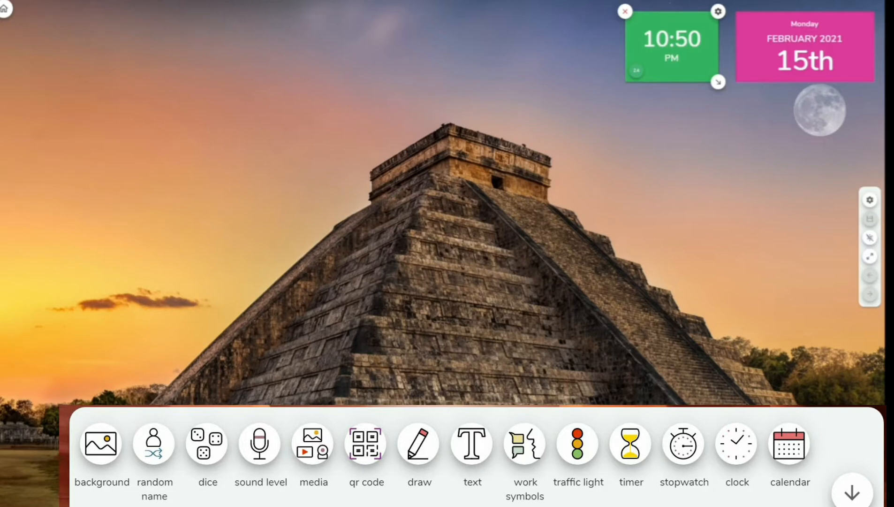
- Place a stopwatch at the top centre, test-run it, and add a 10:00 countdown timer
{"action": "left_click", "coordinate": [682, 443]}
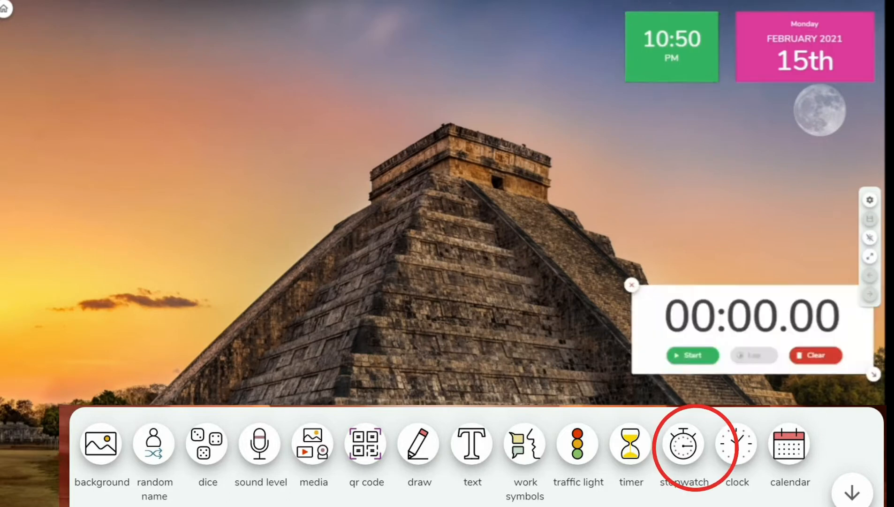
{"action": "mouse_move", "coordinate": [660, 313]}
{"action": "left_mouse_down"}
{"action": "mouse_move", "coordinate": [638, 243]}
{"action": "mouse_move", "coordinate": [447, 55]}
{"action": "mouse_move", "coordinate": [396, 35]}
{"action": "left_mouse_up"}
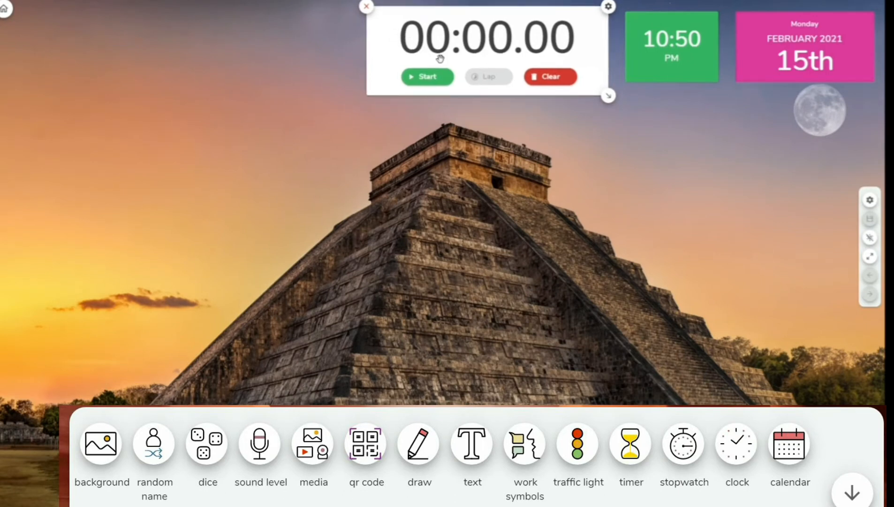
{"action": "left_click", "coordinate": [424, 77]}
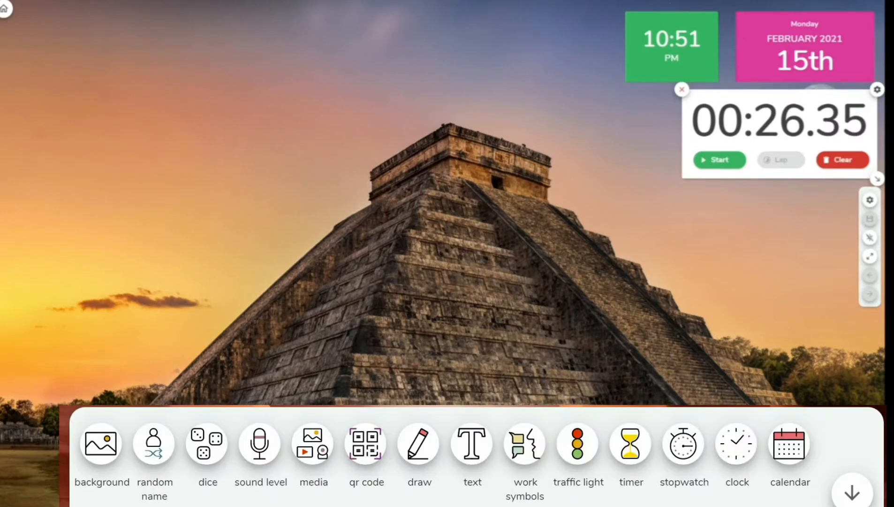
{"action": "left_click", "coordinate": [630, 443]}
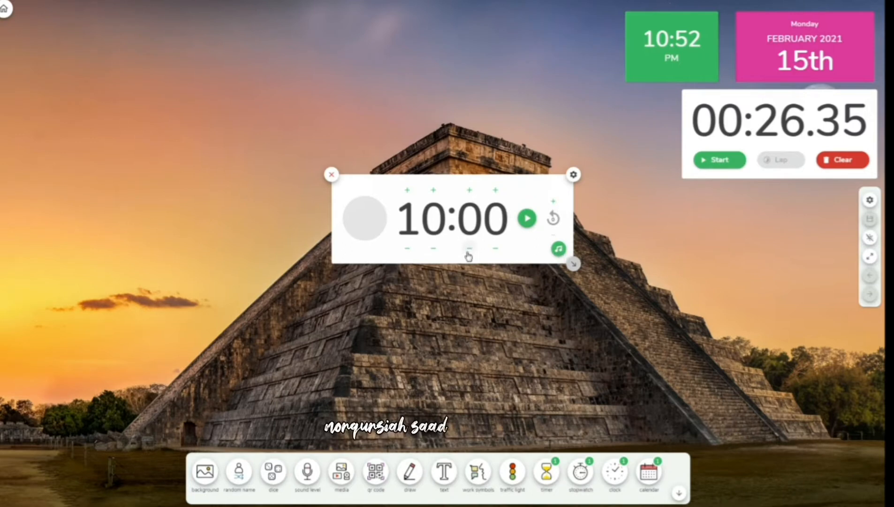
- Reduce the countdown timer from 10:00 to a few seconds with its plus and minus buttons
{"action": "left_click", "coordinate": [470, 190]}
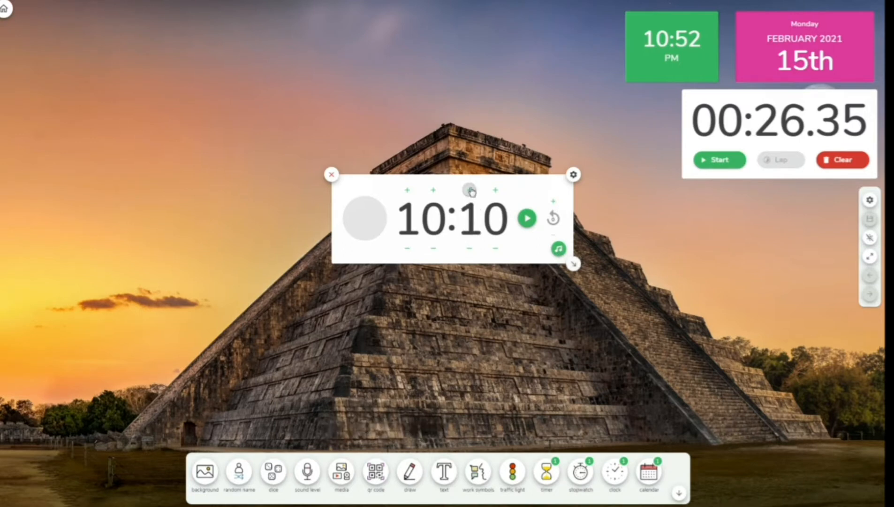
{"action": "left_click", "coordinate": [470, 190]}
{"action": "left_click", "coordinate": [470, 190]}
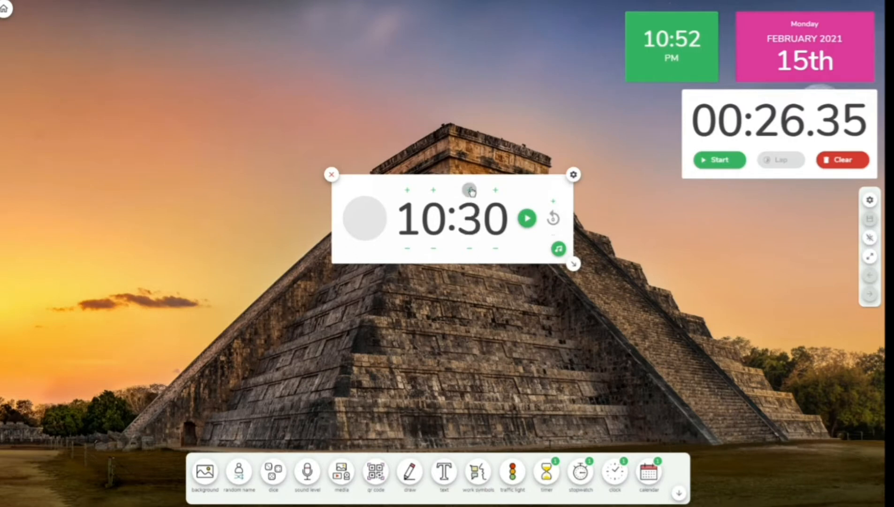
{"action": "left_click", "coordinate": [496, 190]}
{"action": "left_click", "coordinate": [495, 190]}
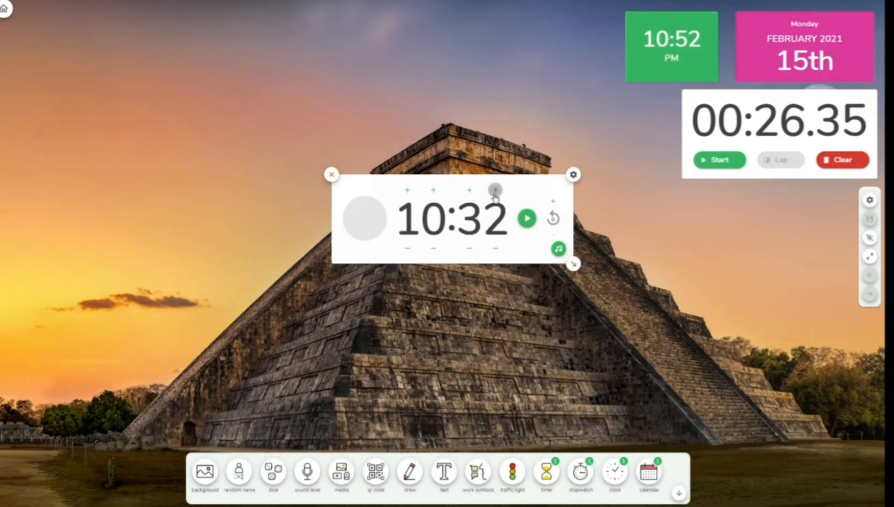
{"action": "left_click", "coordinate": [495, 190]}
{"action": "left_click", "coordinate": [496, 190]}
{"action": "left_click", "coordinate": [495, 190]}
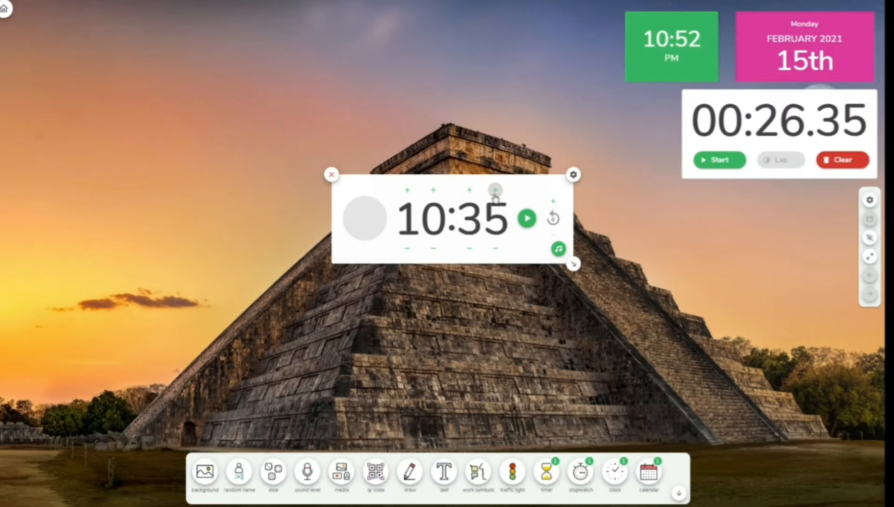
{"action": "left_click", "coordinate": [470, 249]}
{"action": "left_click", "coordinate": [470, 249]}
{"action": "left_click", "coordinate": [470, 249]}
{"action": "left_click", "coordinate": [470, 249]}
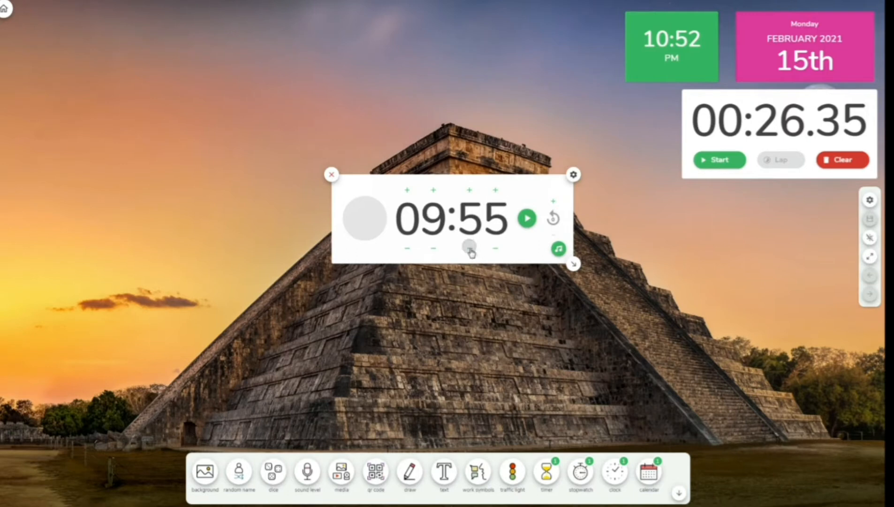
{"action": "left_click", "coordinate": [434, 249]}
{"action": "left_click", "coordinate": [433, 249]}
{"action": "left_click", "coordinate": [434, 248]}
{"action": "left_click", "coordinate": [433, 249]}
{"action": "left_click", "coordinate": [434, 248]}
{"action": "left_click", "coordinate": [433, 249]}
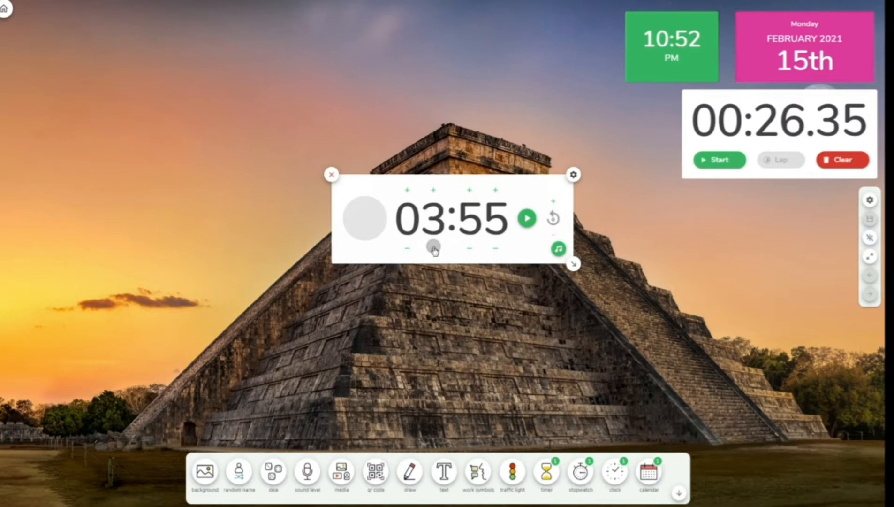
{"action": "left_click", "coordinate": [433, 248]}
{"action": "left_click", "coordinate": [433, 248]}
{"action": "left_click", "coordinate": [433, 248]}
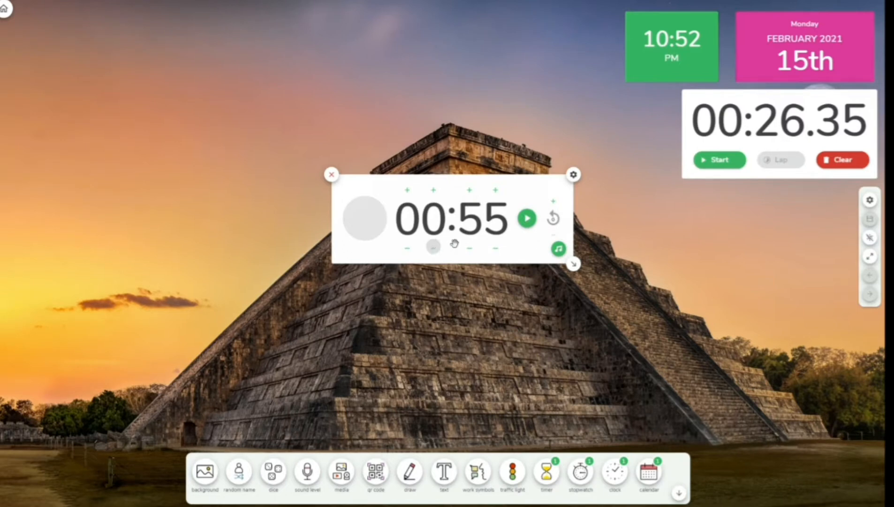
{"action": "left_click", "coordinate": [469, 250]}
{"action": "left_click", "coordinate": [469, 250]}
{"action": "left_click", "coordinate": [469, 249]}
{"action": "left_click", "coordinate": [468, 249]}
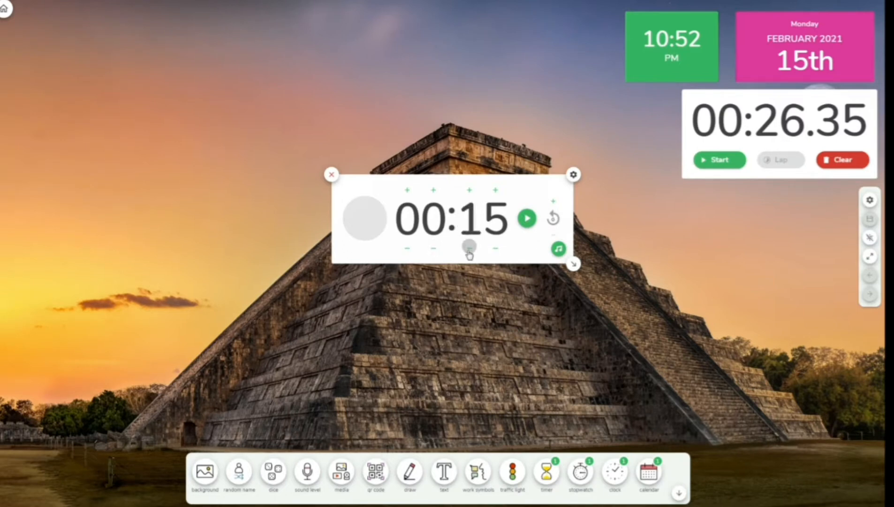
{"action": "left_click", "coordinate": [468, 249]}
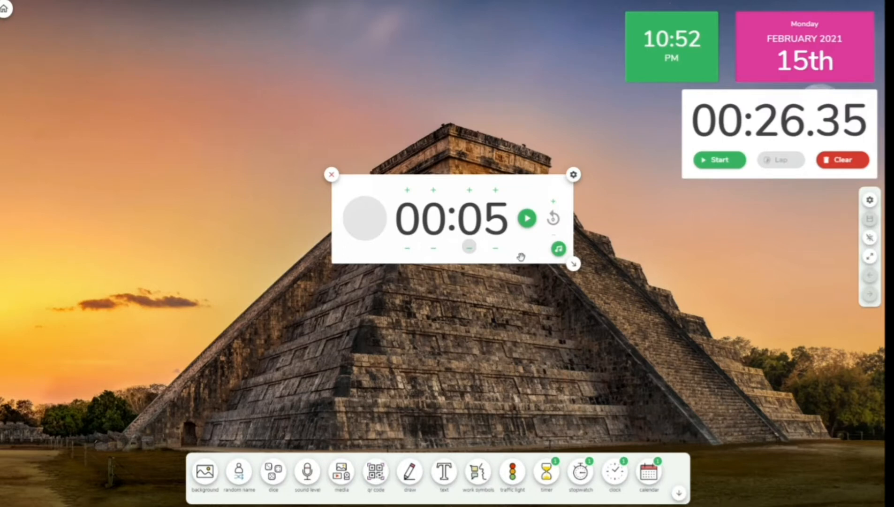
- Try several alarm sounds for the timer and settle on a final one
{"action": "left_click", "coordinate": [558, 250]}
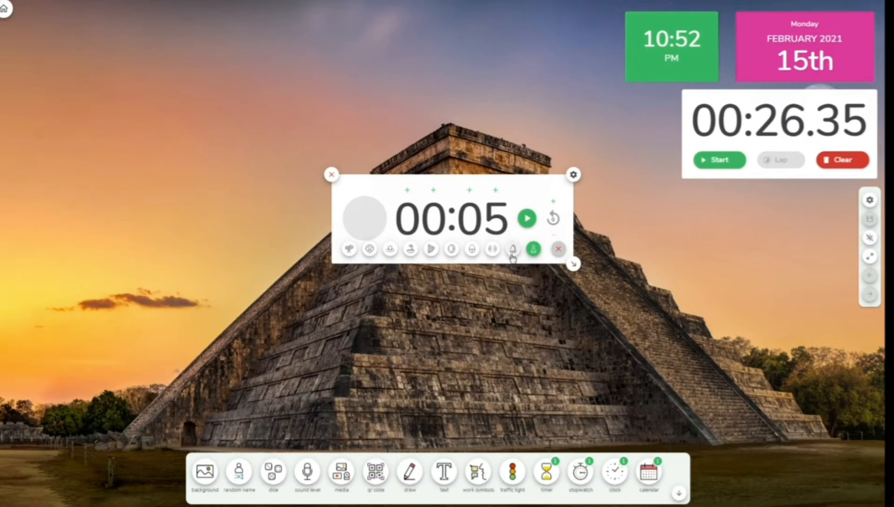
{"action": "left_click", "coordinate": [534, 250]}
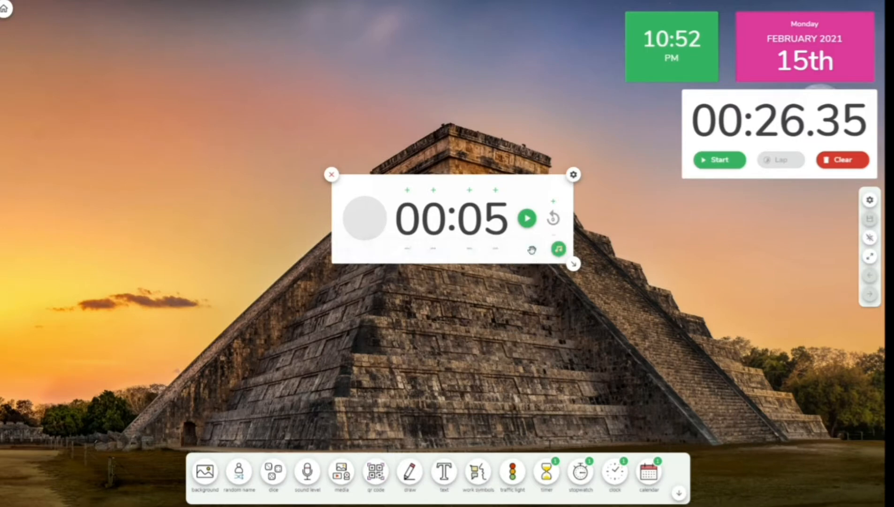
{"action": "left_click", "coordinate": [558, 249]}
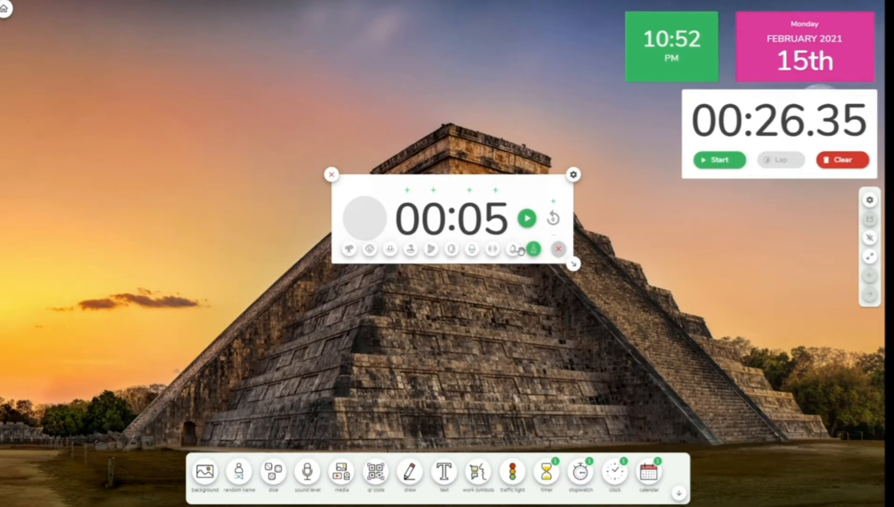
{"action": "left_click", "coordinate": [513, 250]}
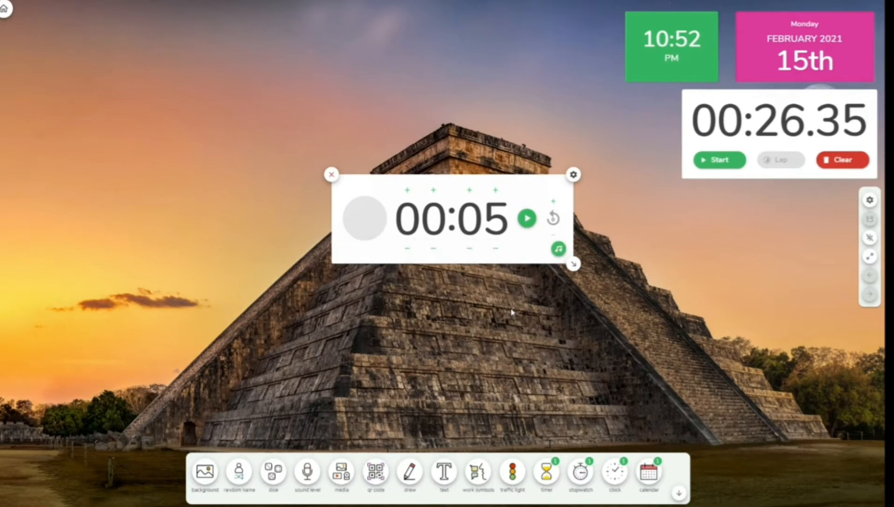
{"action": "left_click", "coordinate": [559, 248]}
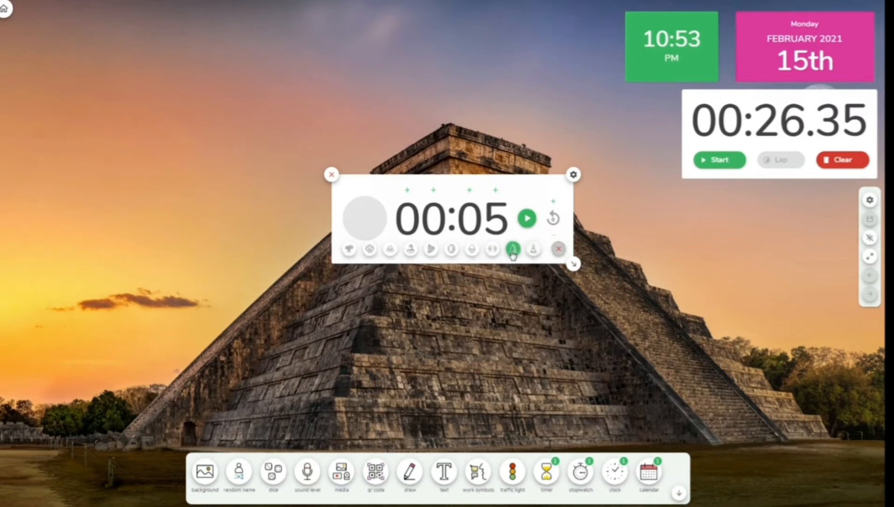
{"action": "left_click", "coordinate": [491, 250]}
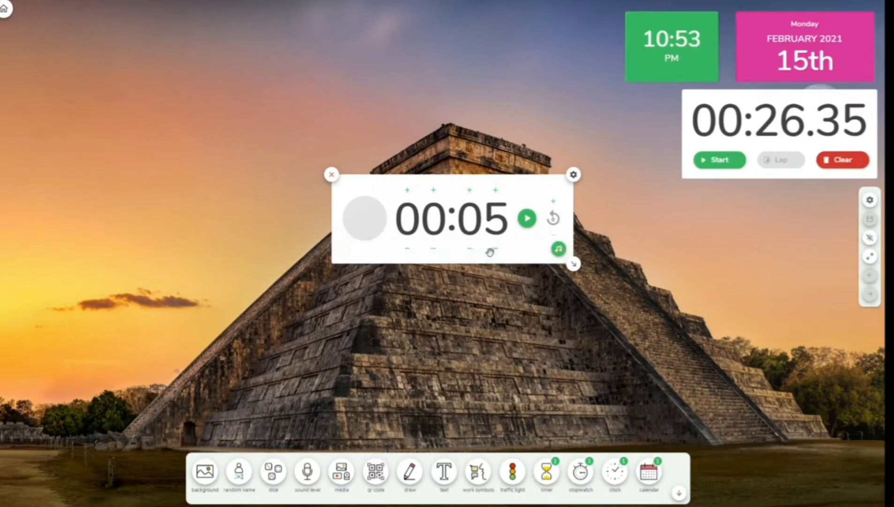
{"action": "left_click", "coordinate": [557, 250]}
{"action": "left_click", "coordinate": [477, 251]}
{"action": "left_click", "coordinate": [558, 249]}
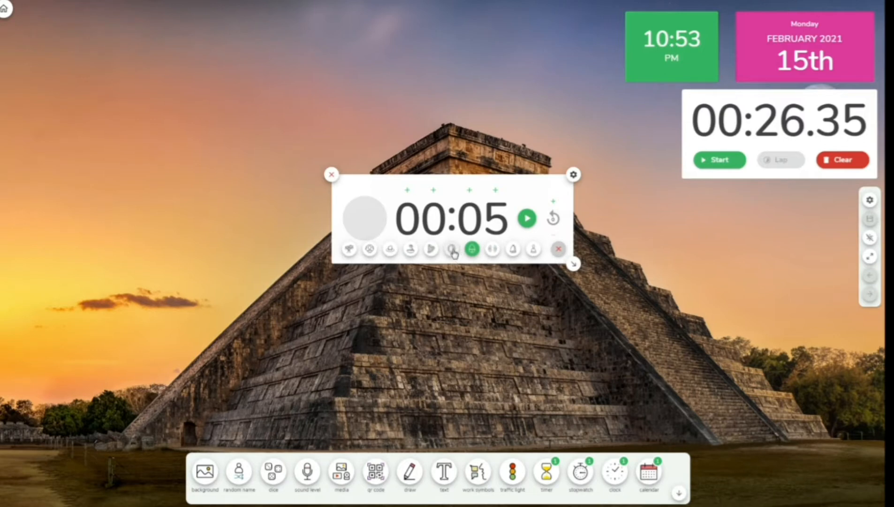
{"action": "left_click", "coordinate": [452, 251]}
{"action": "left_click", "coordinate": [559, 249]}
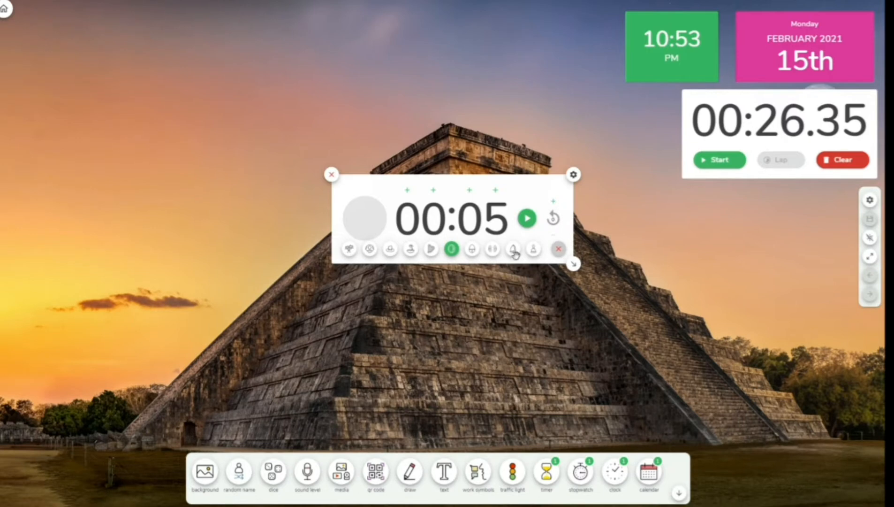
{"action": "left_click", "coordinate": [350, 251]}
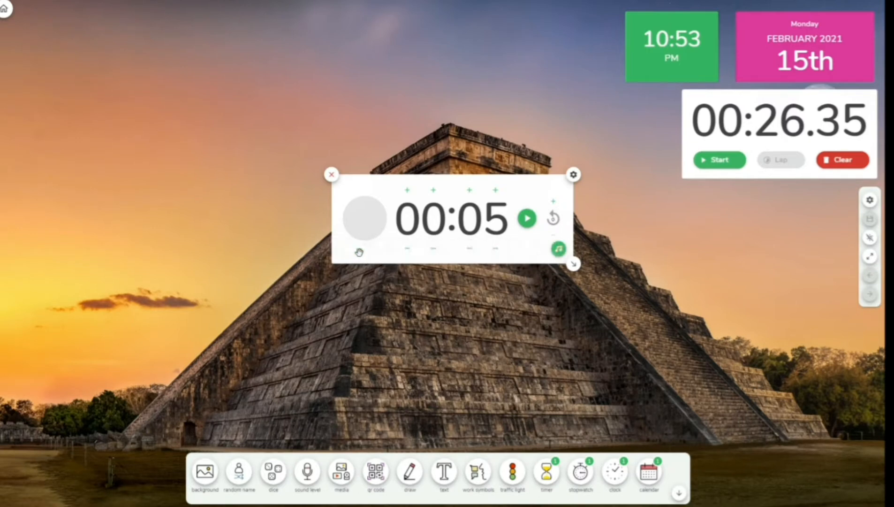
{"action": "left_click", "coordinate": [558, 251]}
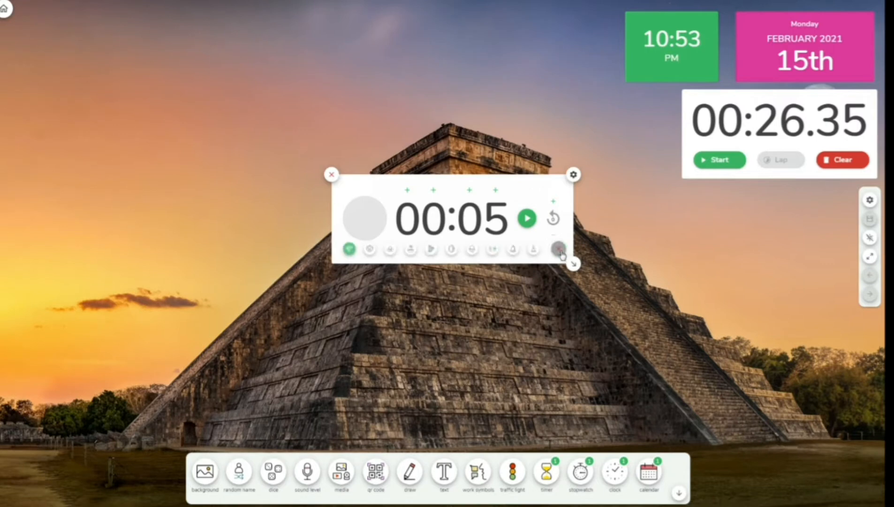
{"action": "left_click", "coordinate": [534, 250]}
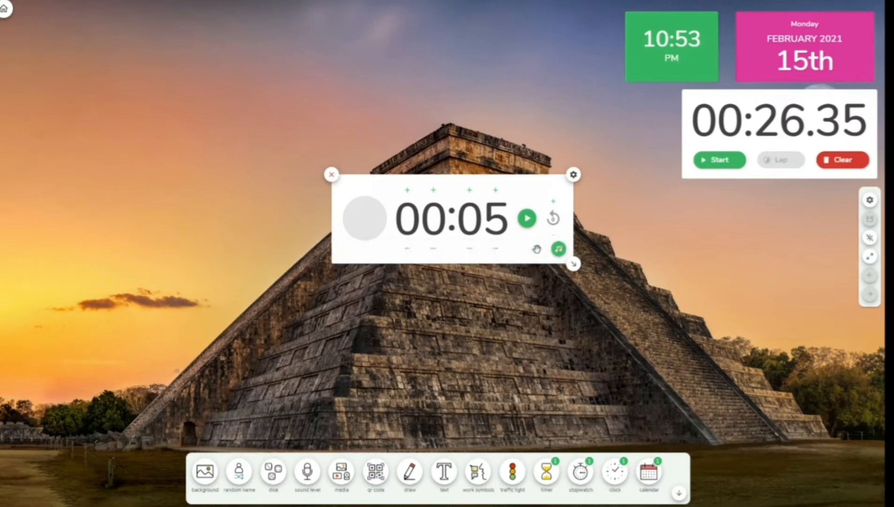
- Test-run the timer, then shrink it to its digits and place it under the stopwatch
{"action": "left_click", "coordinate": [527, 219]}
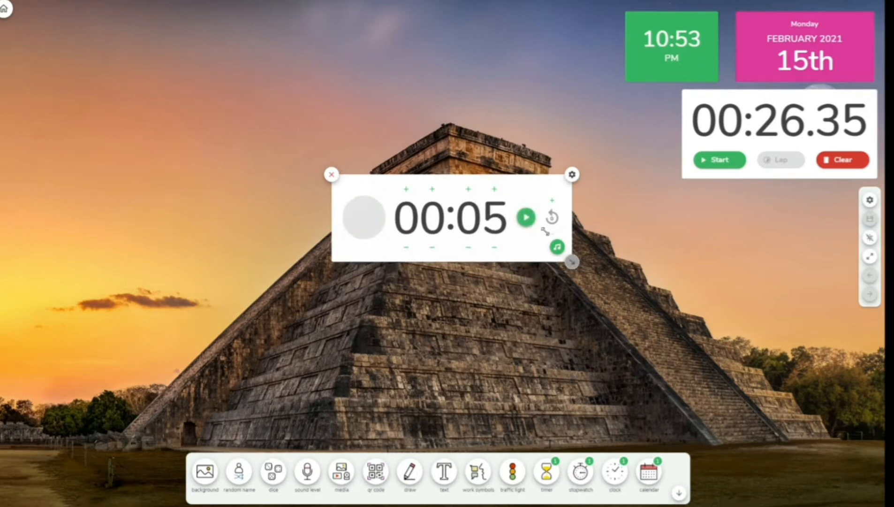
{"action": "left_click_drag", "start_coordinate": [574, 264], "coordinate": [498, 240]}
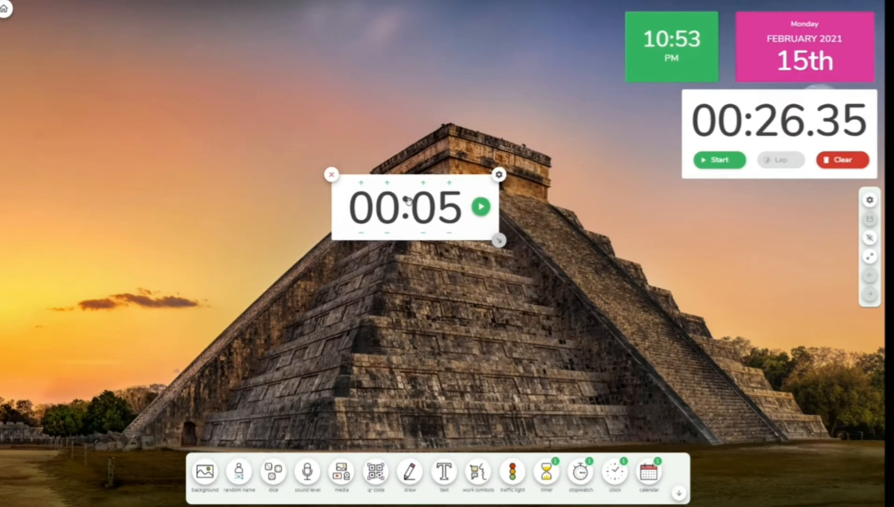
{"action": "left_click_drag", "start_coordinate": [411, 202], "coordinate": [768, 211]}
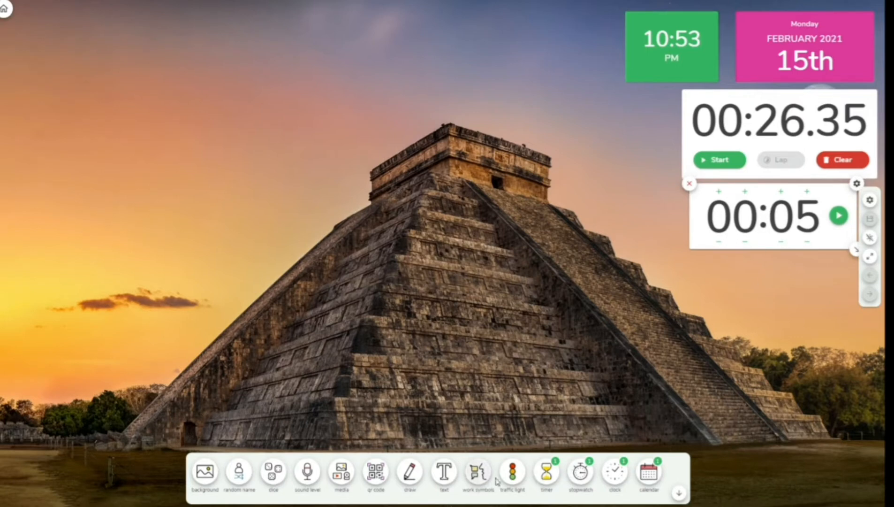
{"action": "left_click", "coordinate": [521, 476]}
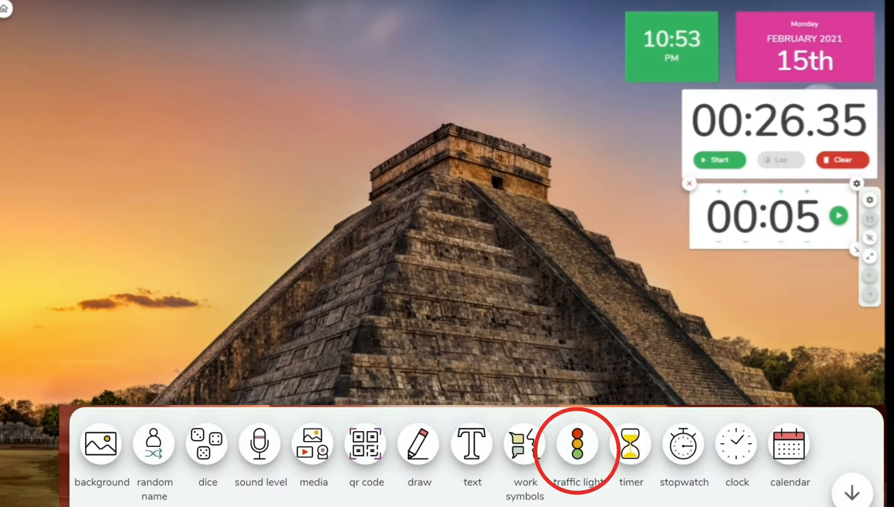
- Size the traffic light compactly, set it to yellow, and place it beside the stopwatch
{"action": "left_click_drag", "start_coordinate": [207, 65], "coordinate": [397, 221]}
{"action": "mouse_move", "coordinate": [445, 279]}
{"action": "left_mouse_down"}
{"action": "mouse_move", "coordinate": [485, 309]}
{"action": "mouse_move", "coordinate": [471, 220]}
{"action": "mouse_move", "coordinate": [469, 227]}
{"action": "left_mouse_up"}
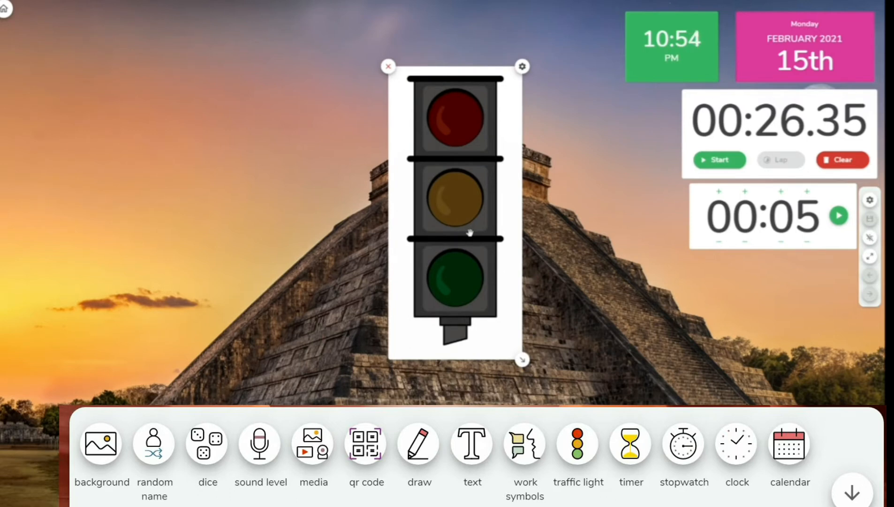
{"action": "left_click", "coordinate": [461, 288]}
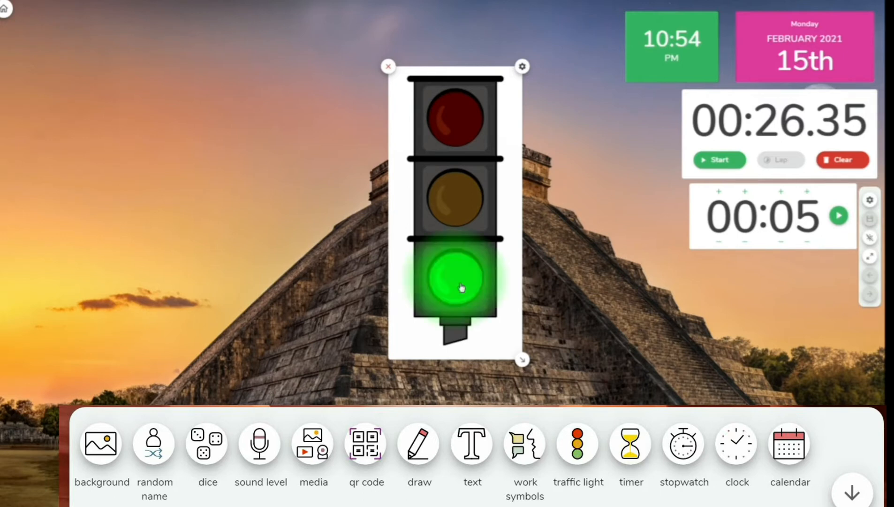
{"action": "left_click", "coordinate": [452, 131]}
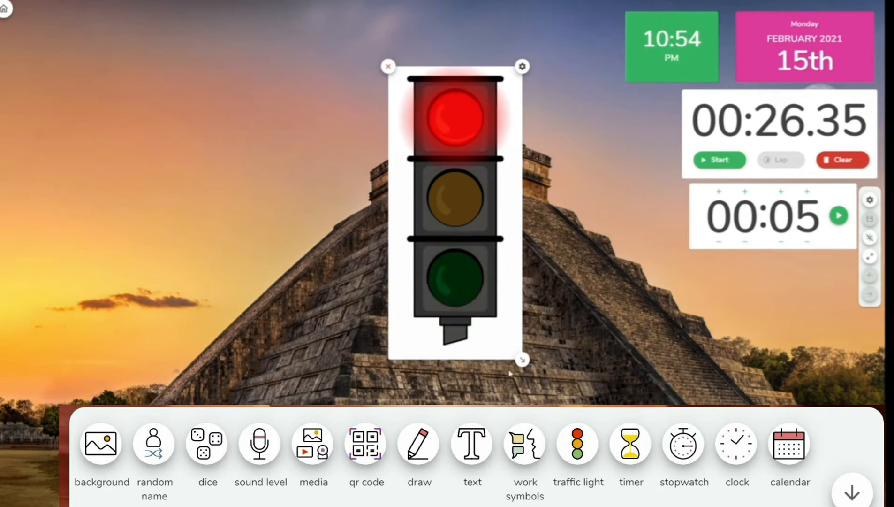
{"action": "left_click_drag", "start_coordinate": [521, 359], "coordinate": [405, 164]}
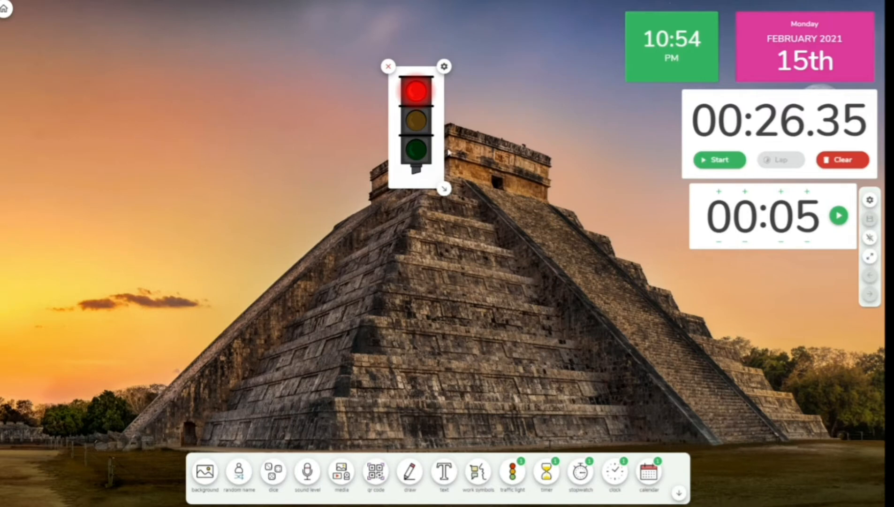
{"action": "left_click", "coordinate": [421, 121]}
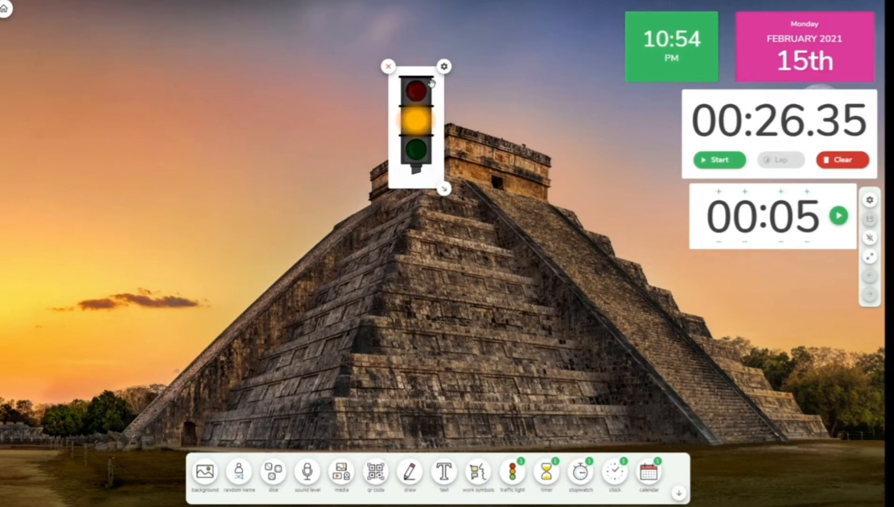
{"action": "left_click_drag", "start_coordinate": [422, 180], "coordinate": [650, 216]}
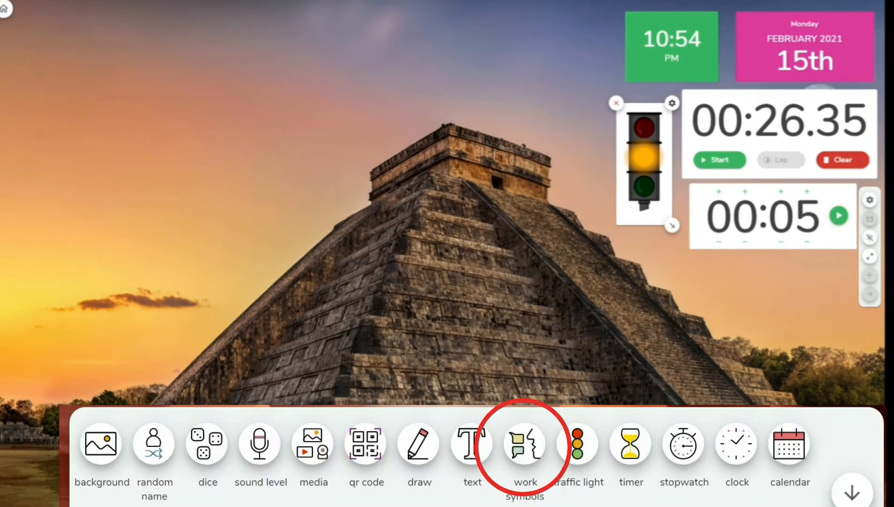
- Add a silence work symbol, resize it, and place it in the board's upper-left area
{"action": "left_click", "coordinate": [525, 443]}
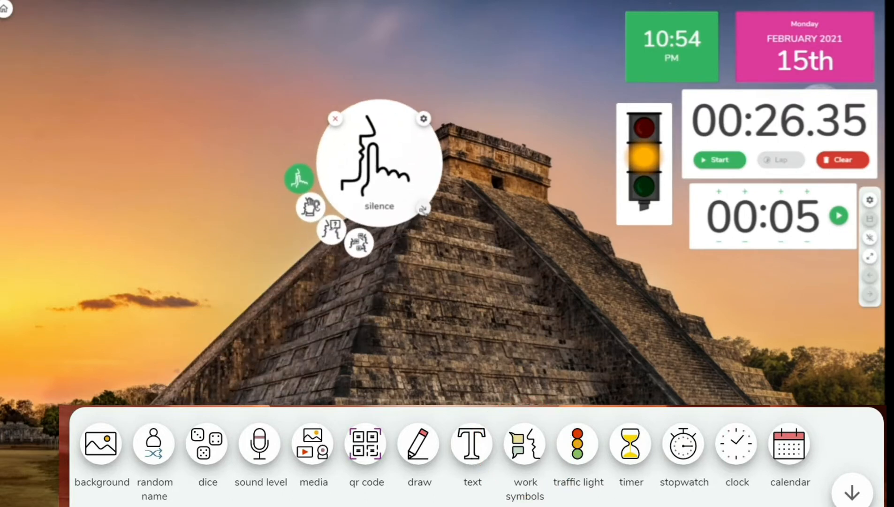
{"action": "left_click_drag", "start_coordinate": [473, 300], "coordinate": [513, 356]}
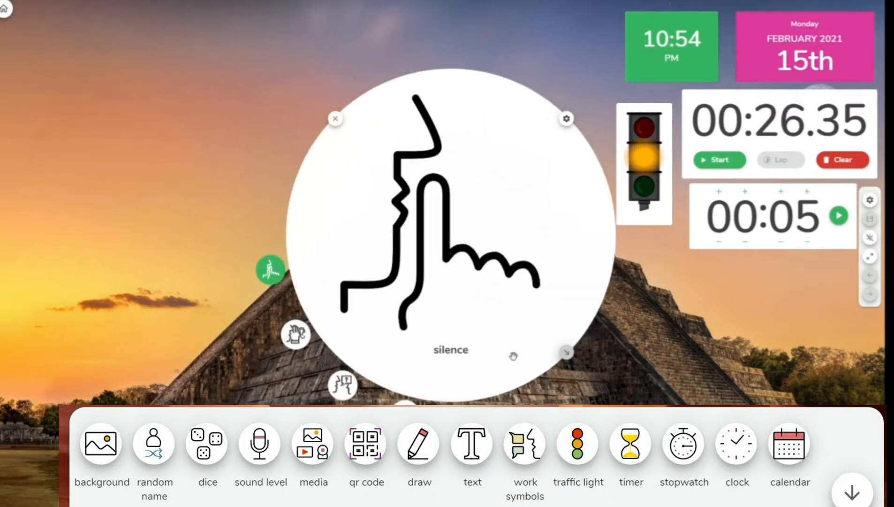
{"action": "left_click_drag", "start_coordinate": [449, 266], "coordinate": [417, 227]}
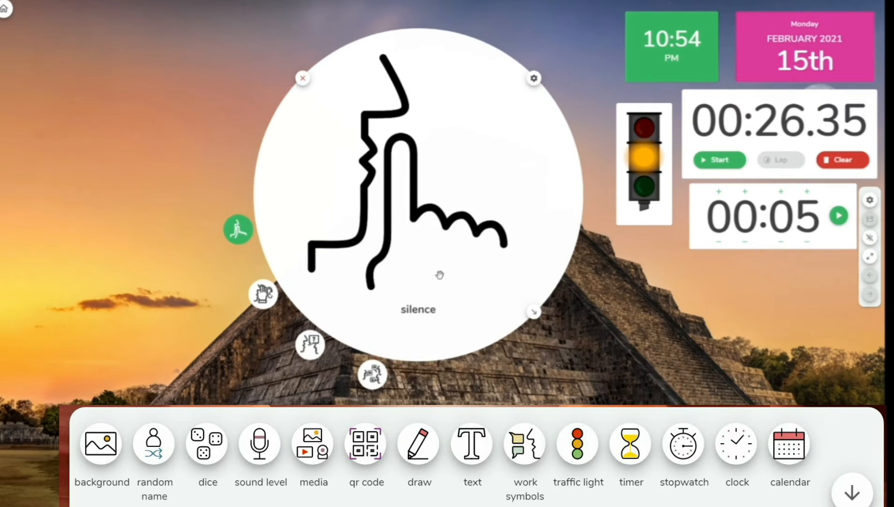
{"action": "left_click_drag", "start_coordinate": [398, 196], "coordinate": [425, 222]}
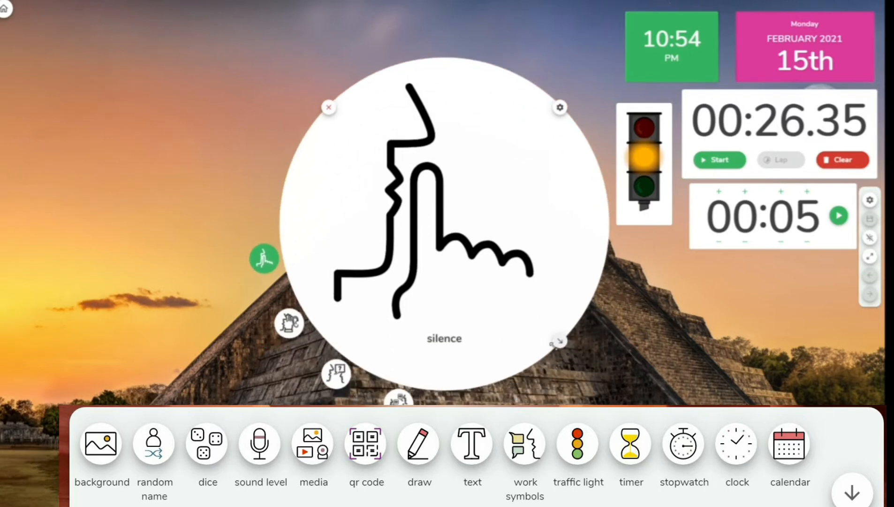
{"action": "left_click_drag", "start_coordinate": [552, 344], "coordinate": [426, 221]}
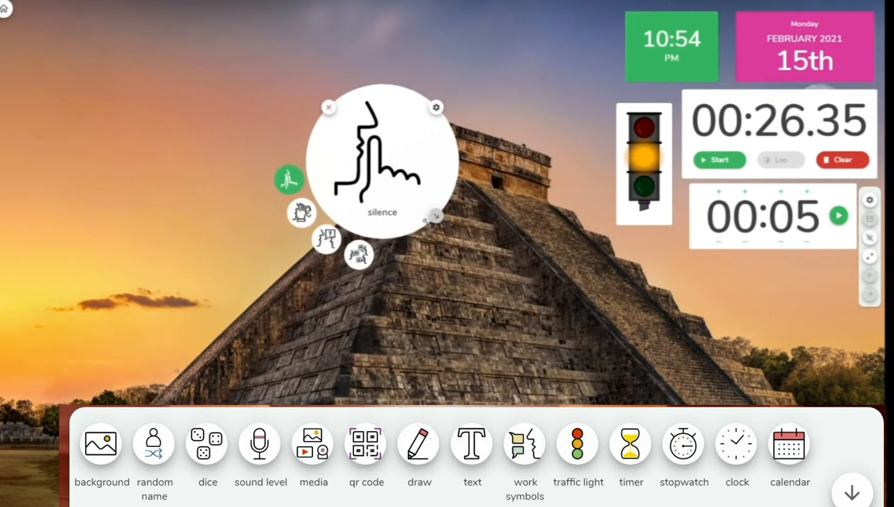
{"action": "left_click_drag", "start_coordinate": [388, 190], "coordinate": [164, 191]}
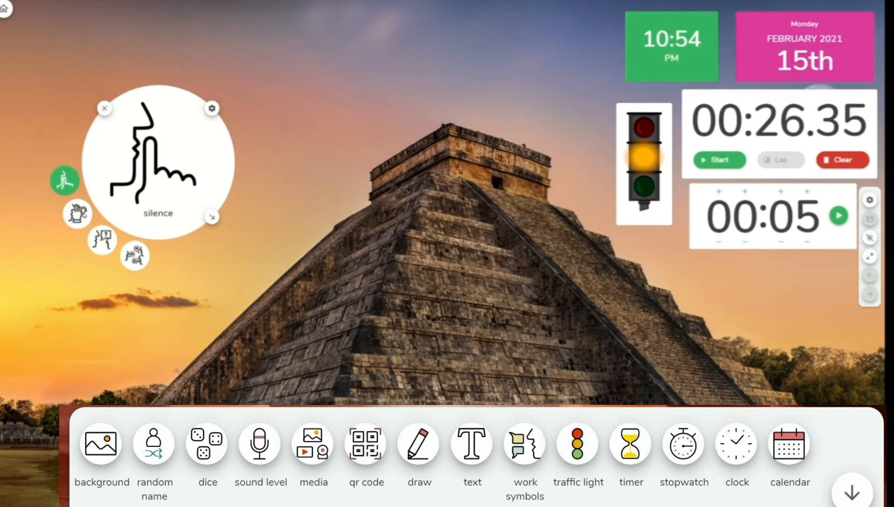
{"action": "left_click", "coordinate": [472, 444]}
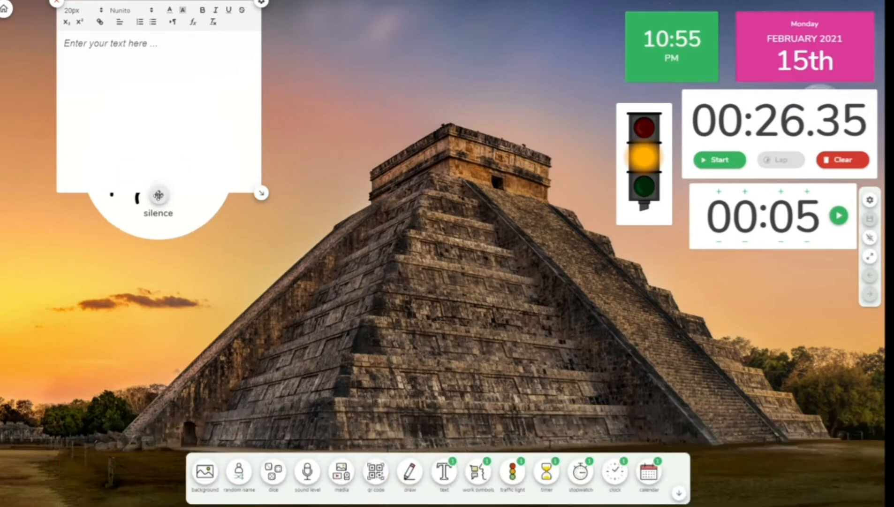
- Move the text box to the top centre, type 'Ujian Bahasa Melayu', and shorten it to one line
{"action": "left_click_drag", "start_coordinate": [160, 195], "coordinate": [424, 221]}
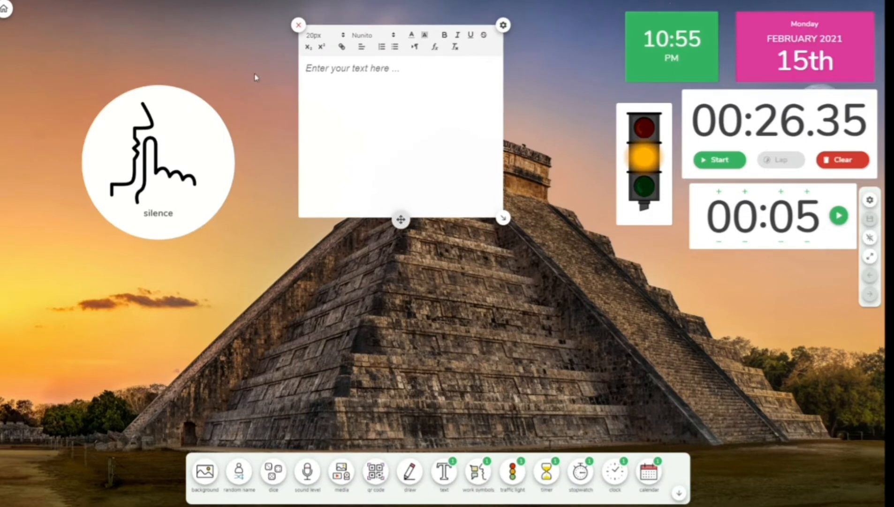
{"action": "type", "text": "Ujian b"}
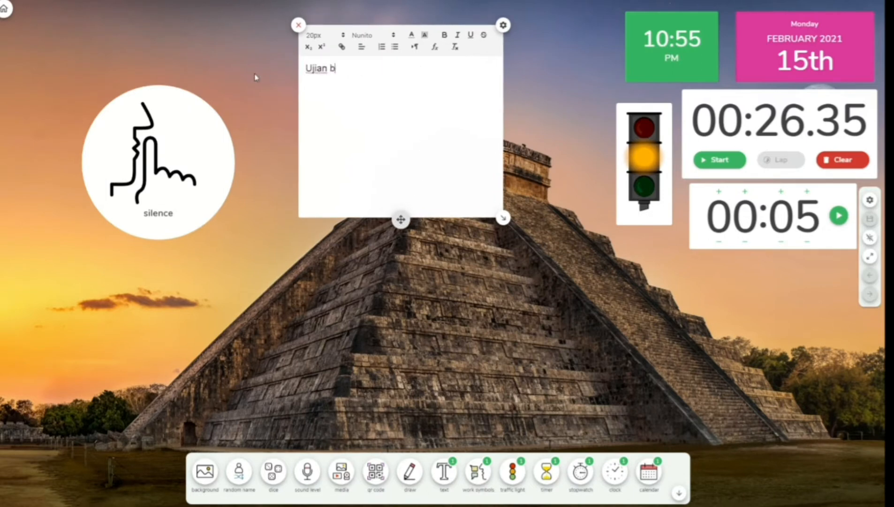
{"action": "type", "text": "ahasa"}
{"action": "key", "text": "BackSpace"}
{"action": "key", "text": "BackSpace"}
{"action": "key", "text": "BackSpace"}
{"action": "type", "text": "Baha"}
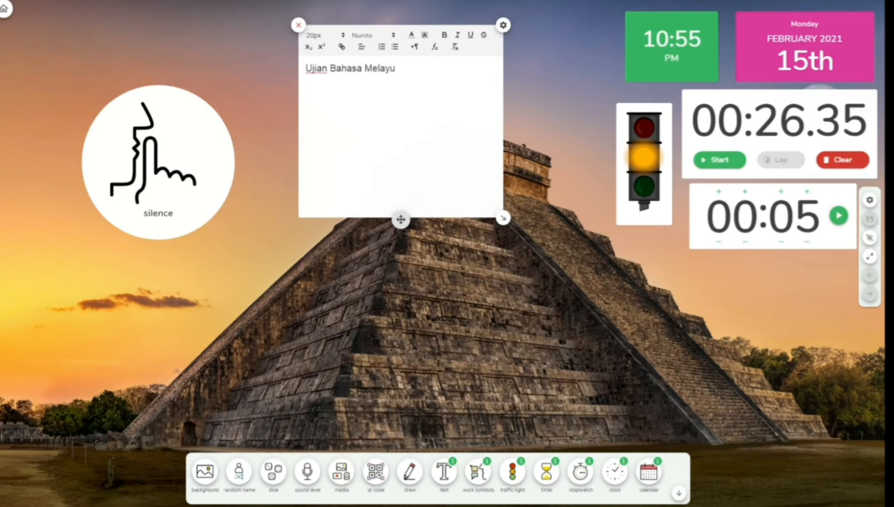
{"action": "left_click_drag", "start_coordinate": [503, 219], "coordinate": [510, 98]}
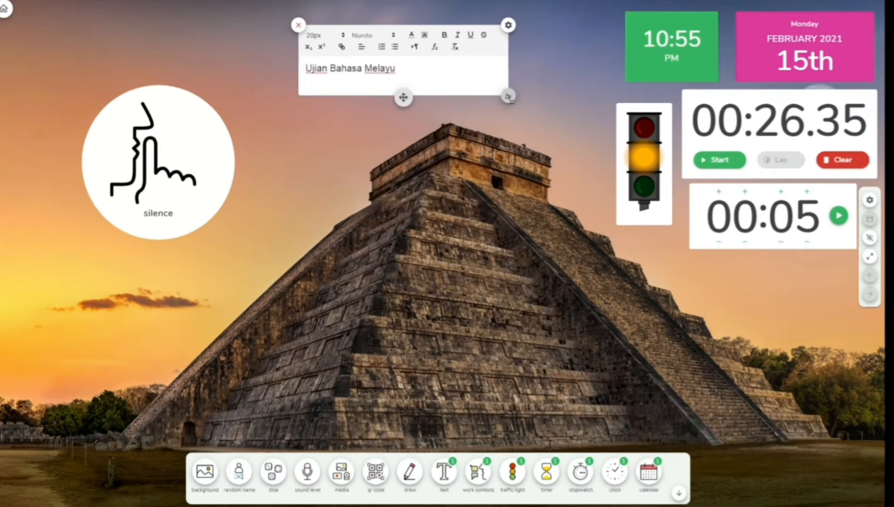
- Centre the 'Ujian Bahasa Melayu' title and give its text a background colour
{"action": "left_click", "coordinate": [363, 47]}
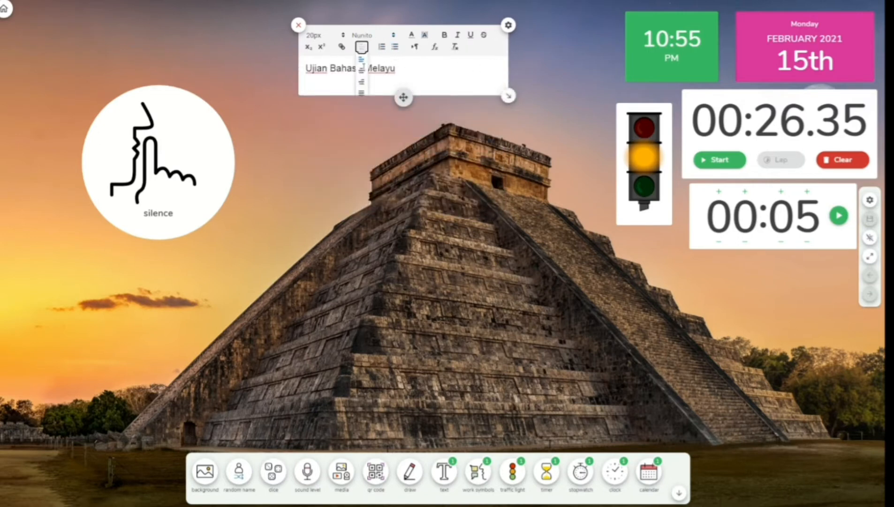
{"action": "left_click", "coordinate": [363, 69]}
{"action": "left_click_drag", "start_coordinate": [463, 74], "coordinate": [358, 70]}
{"action": "left_click", "coordinate": [424, 35]}
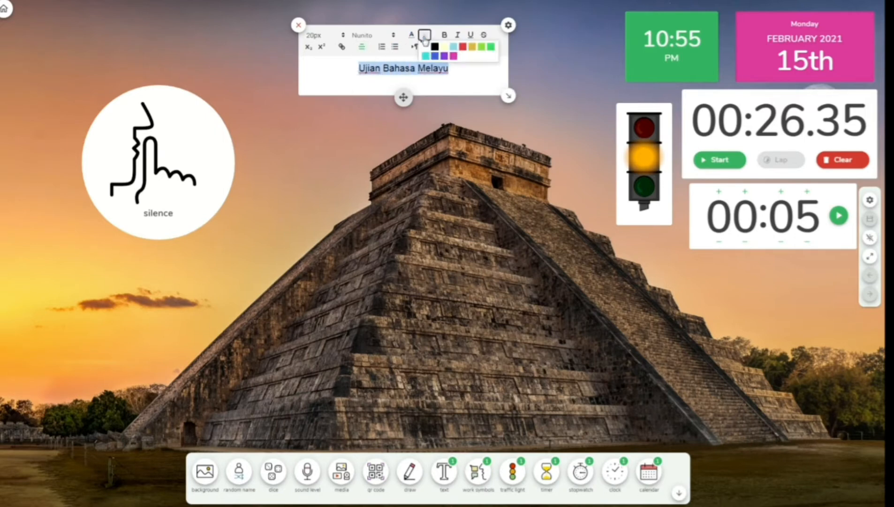
{"action": "left_click", "coordinate": [448, 47]}
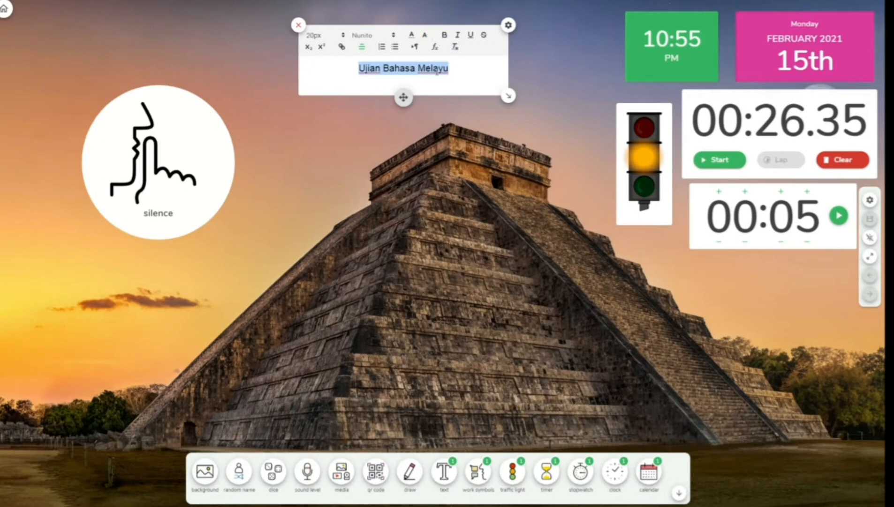
{"action": "left_click", "coordinate": [438, 75]}
{"action": "left_click_drag", "start_coordinate": [468, 69], "coordinate": [360, 76]}
{"action": "left_click", "coordinate": [479, 74]}
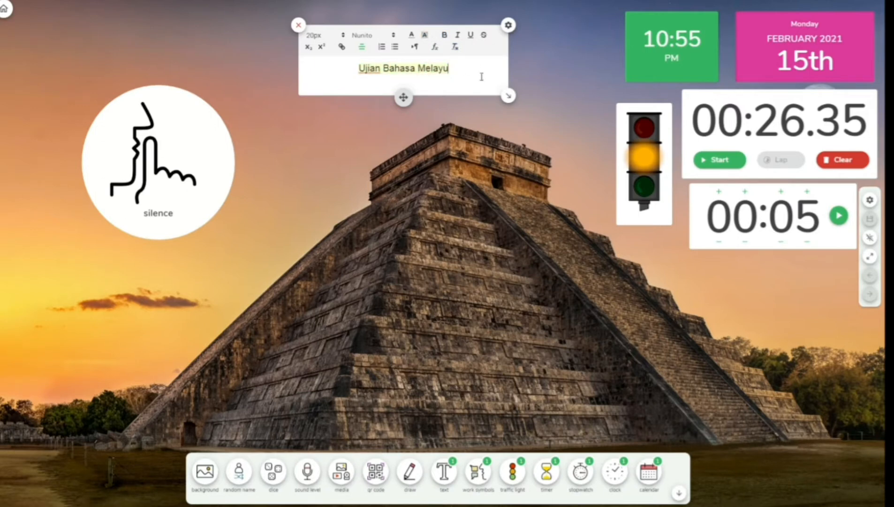
{"action": "mouse_move", "coordinate": [508, 96]}
{"action": "left_mouse_down"}
{"action": "mouse_move", "coordinate": [497, 78]}
{"action": "mouse_move", "coordinate": [508, 96]}
{"action": "left_mouse_up"}
{"action": "left_click", "coordinate": [411, 37]}
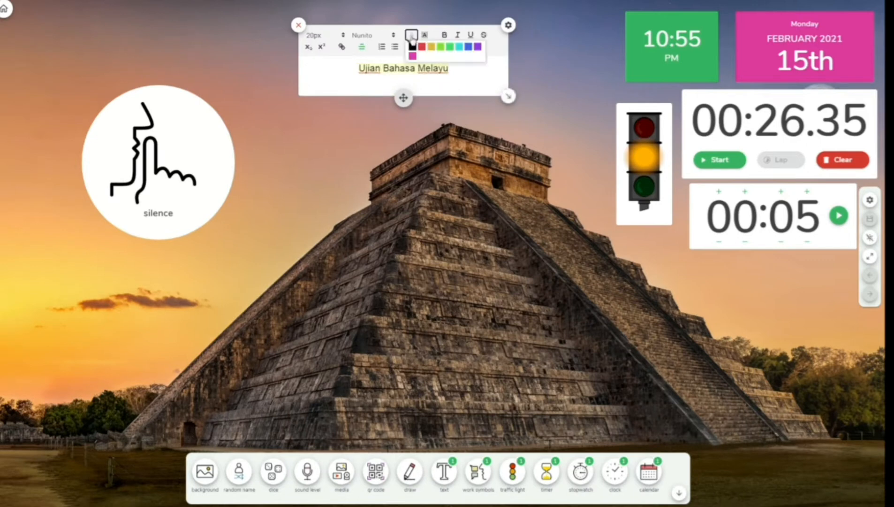
{"action": "left_click", "coordinate": [421, 48]}
- Set the title in the Aref Ruqaa font
{"action": "left_click_drag", "start_coordinate": [461, 70], "coordinate": [352, 72]}
{"action": "left_click", "coordinate": [360, 35]}
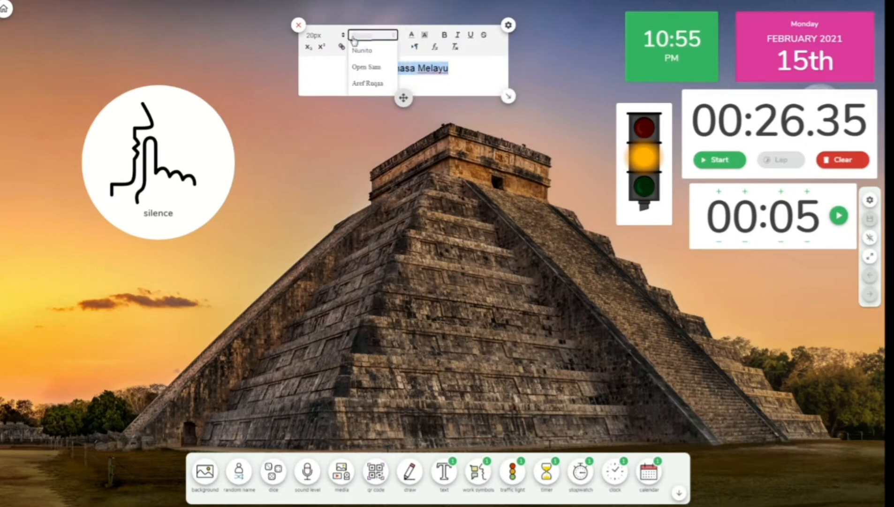
{"action": "left_click", "coordinate": [368, 83]}
{"action": "left_click", "coordinate": [446, 132]}
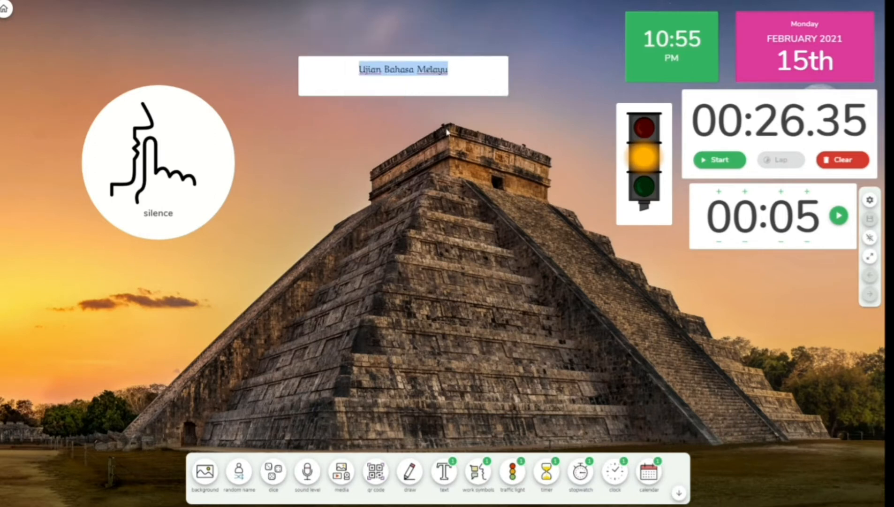
{"action": "left_click", "coordinate": [450, 84]}
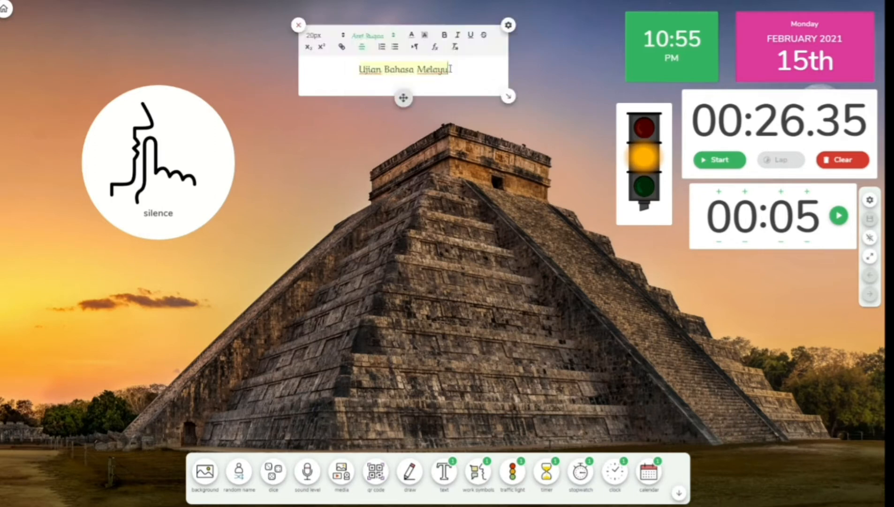
{"action": "left_click_drag", "start_coordinate": [450, 69], "coordinate": [352, 71]}
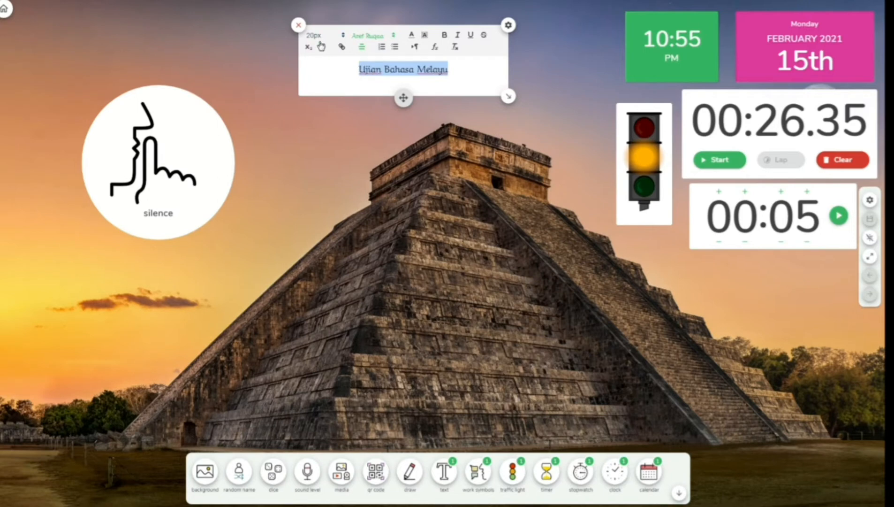
- Enlarge the title to 48px and fit its box to the single line
{"action": "left_click", "coordinate": [341, 36]}
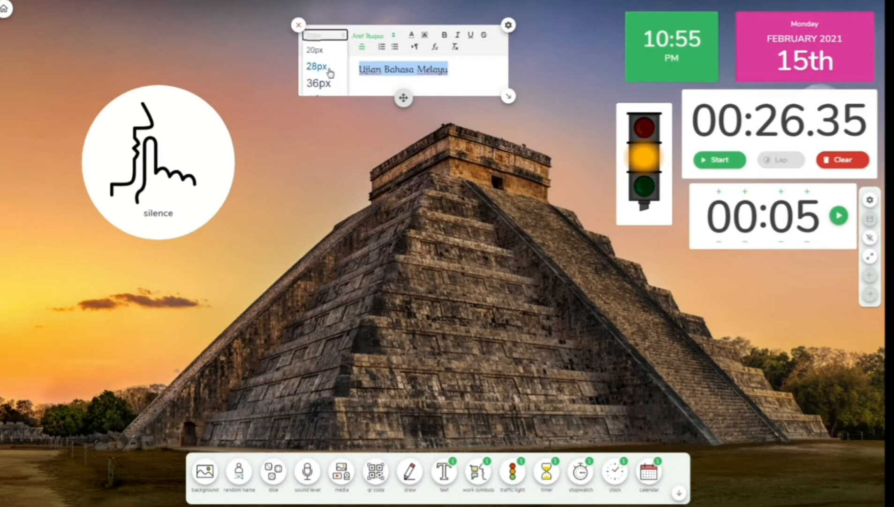
{"action": "left_click", "coordinate": [316, 84]}
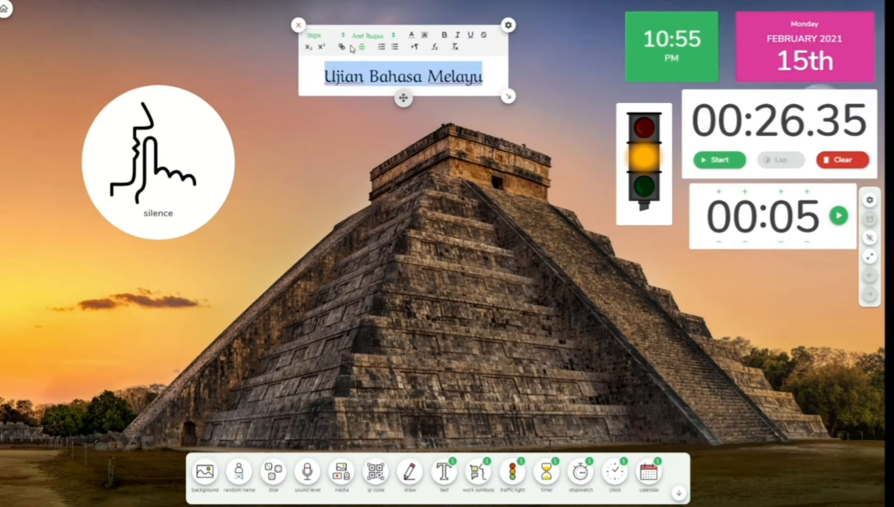
{"action": "left_click", "coordinate": [318, 36]}
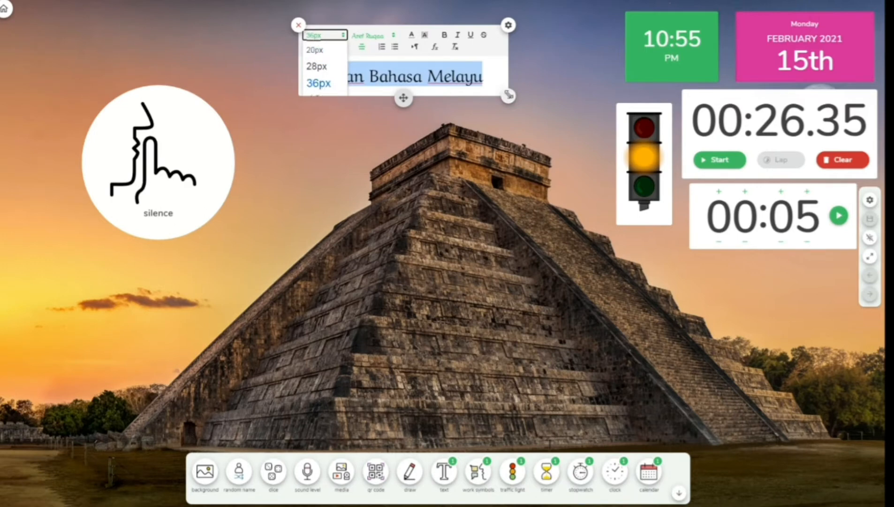
{"action": "left_click_drag", "start_coordinate": [508, 96], "coordinate": [547, 193]}
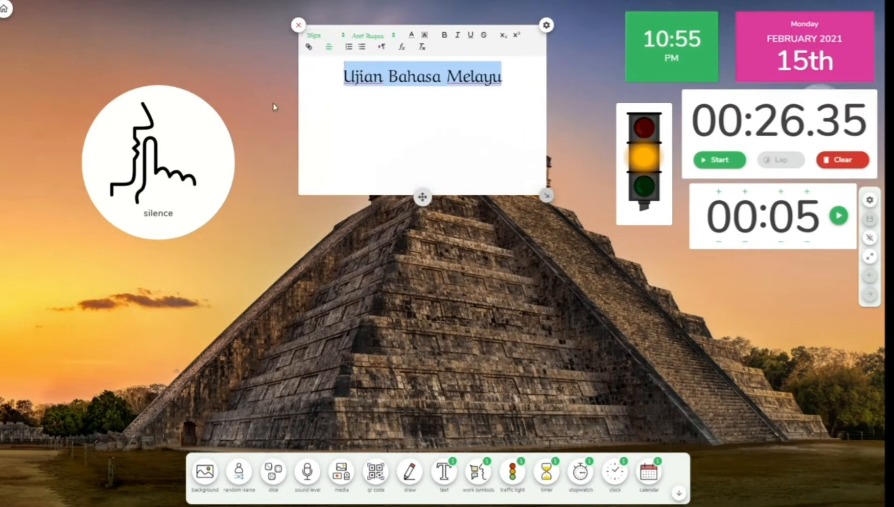
{"action": "left_click", "coordinate": [316, 36]}
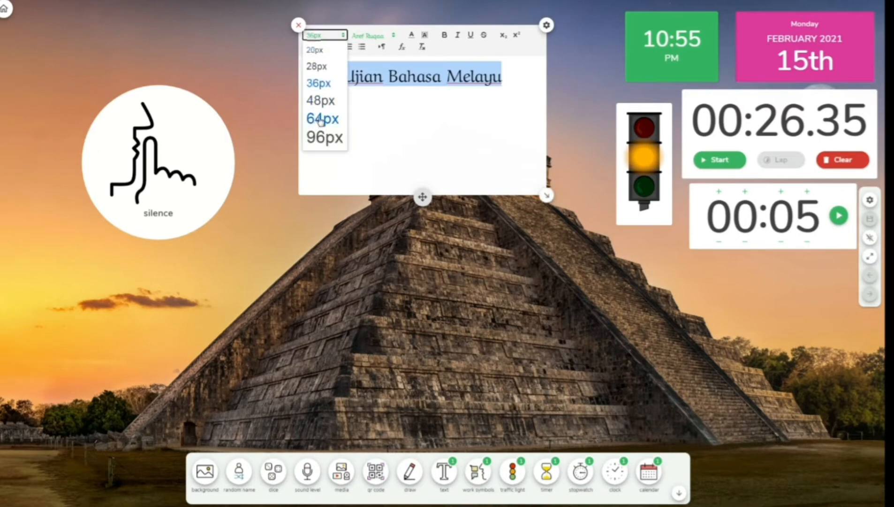
{"action": "left_click", "coordinate": [322, 99]}
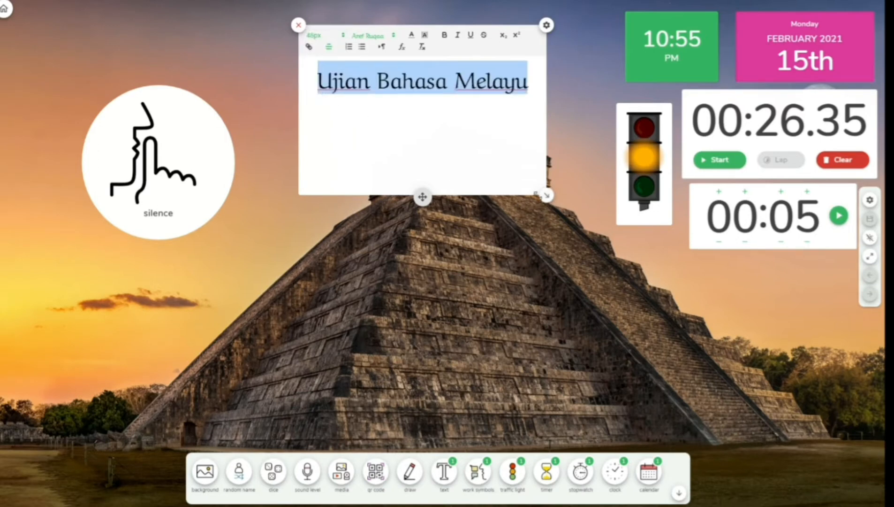
{"action": "left_click_drag", "start_coordinate": [547, 195], "coordinate": [545, 97]}
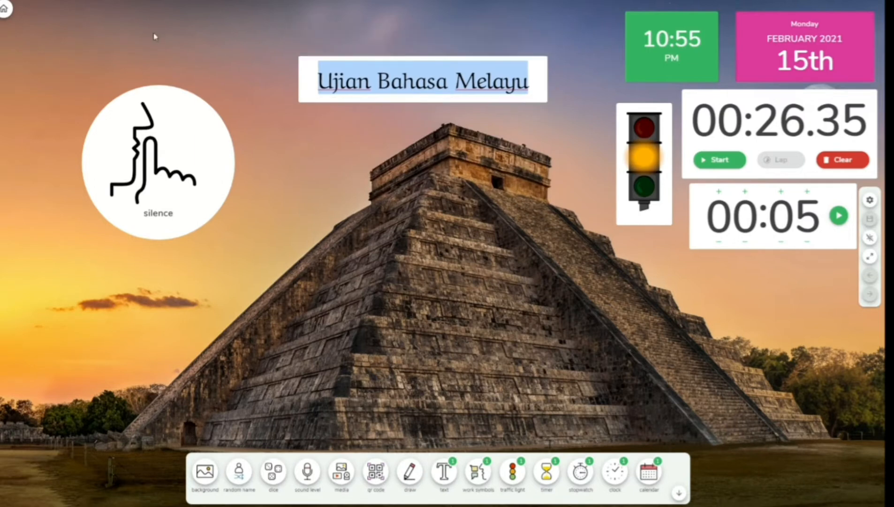
- Raise the title higher on the screen, then enlarge the silence symbol near the centre
{"action": "left_click", "coordinate": [504, 90]}
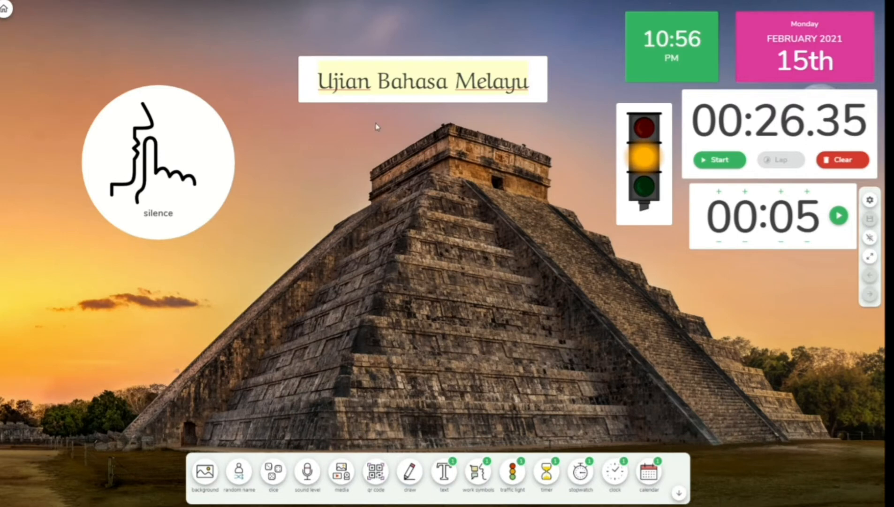
{"action": "left_click_drag", "start_coordinate": [372, 99], "coordinate": [378, 68]}
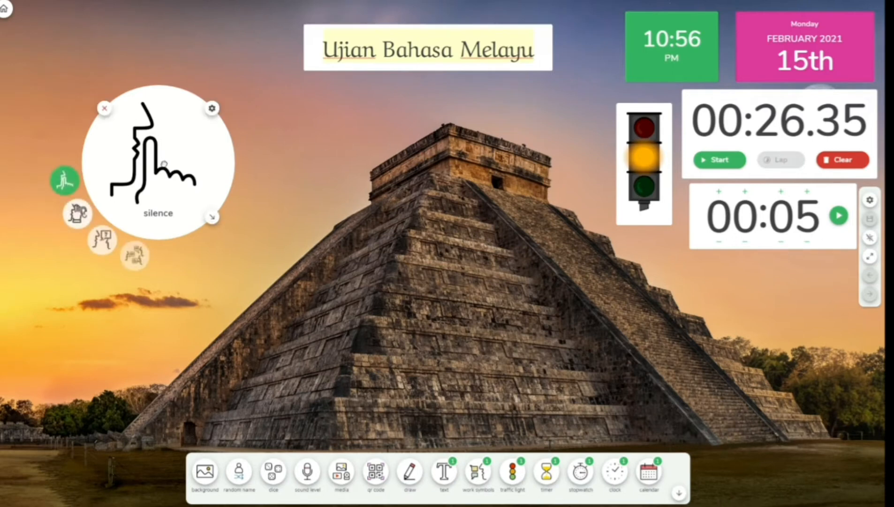
{"action": "left_click_drag", "start_coordinate": [165, 164], "coordinate": [362, 227]}
{"action": "left_click_drag", "start_coordinate": [408, 280], "coordinate": [511, 382]}
{"action": "left_click_drag", "start_coordinate": [440, 322], "coordinate": [440, 287]}
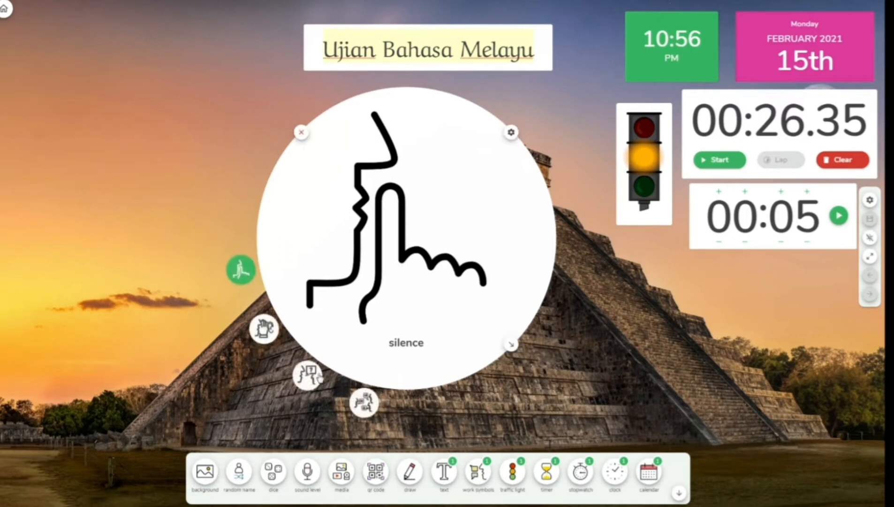
- Try the ask neighbor and work together symbols, then run and pause the stopwatch at 00:33.30
{"action": "left_click", "coordinate": [312, 380]}
{"action": "left_click", "coordinate": [368, 406]}
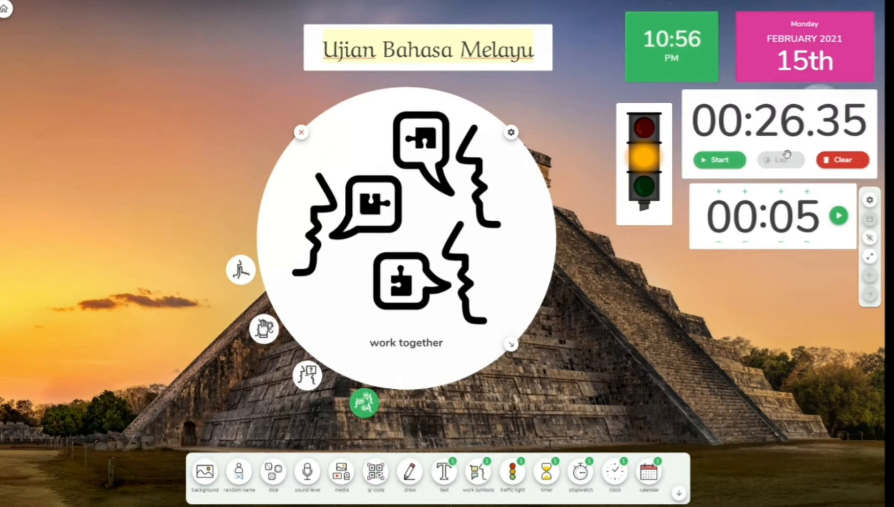
{"action": "left_click", "coordinate": [720, 165]}
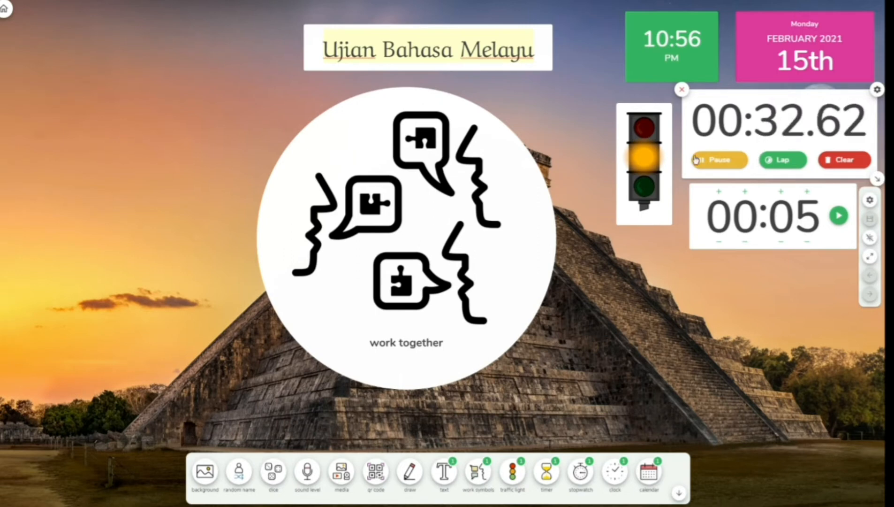
{"action": "left_click", "coordinate": [719, 159]}
- Return the work symbol to silence, shrink it, and place it at the lower right
{"action": "mouse_move", "coordinate": [534, 331]}
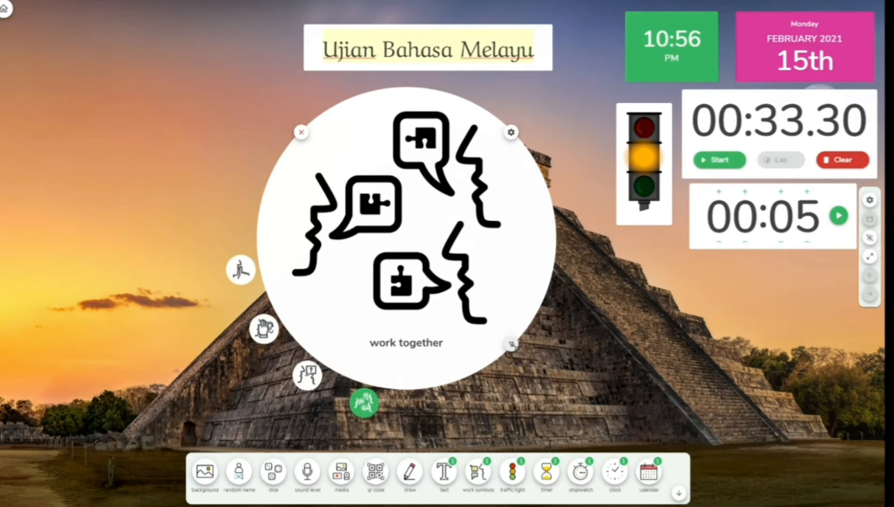
{"action": "left_click", "coordinate": [311, 375]}
{"action": "left_click", "coordinate": [270, 332]}
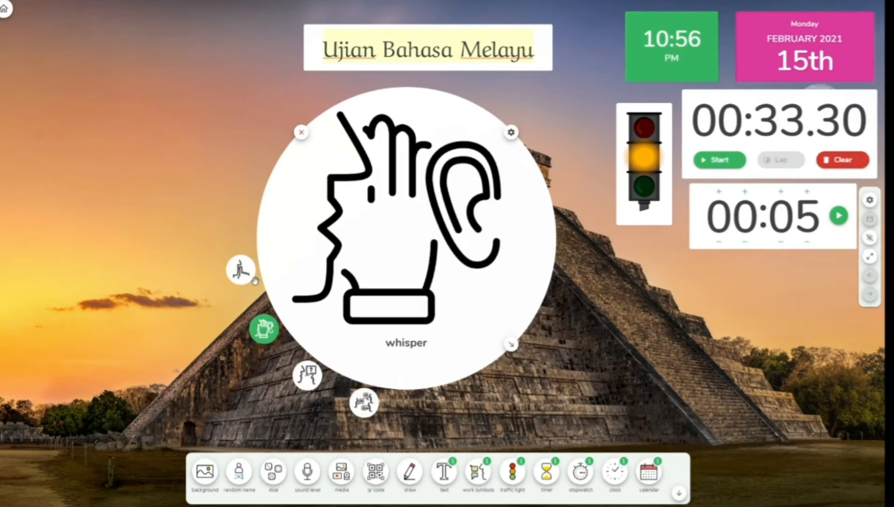
{"action": "left_click", "coordinate": [248, 271]}
{"action": "left_click_drag", "start_coordinate": [510, 345], "coordinate": [389, 222]}
{"action": "left_click_drag", "start_coordinate": [377, 165], "coordinate": [782, 331]}
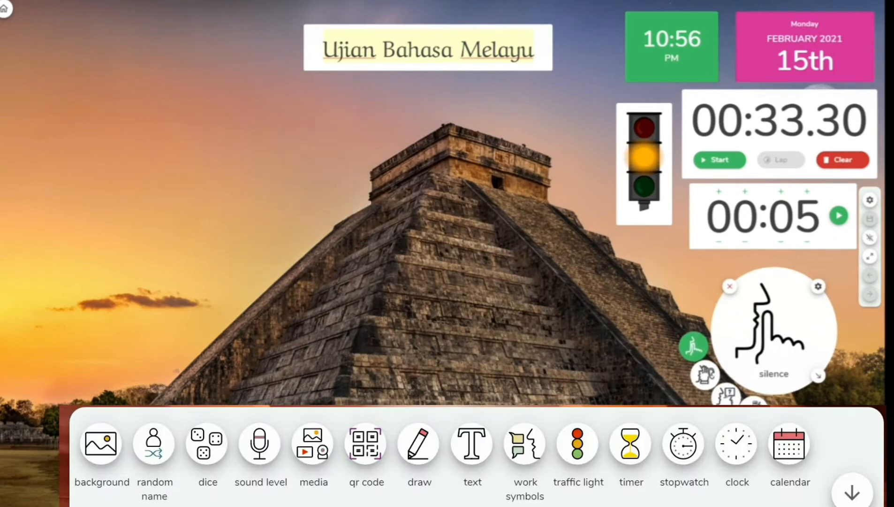
- Add a drawing board, move it off the title, and enlarge it
{"action": "left_click", "coordinate": [419, 443]}
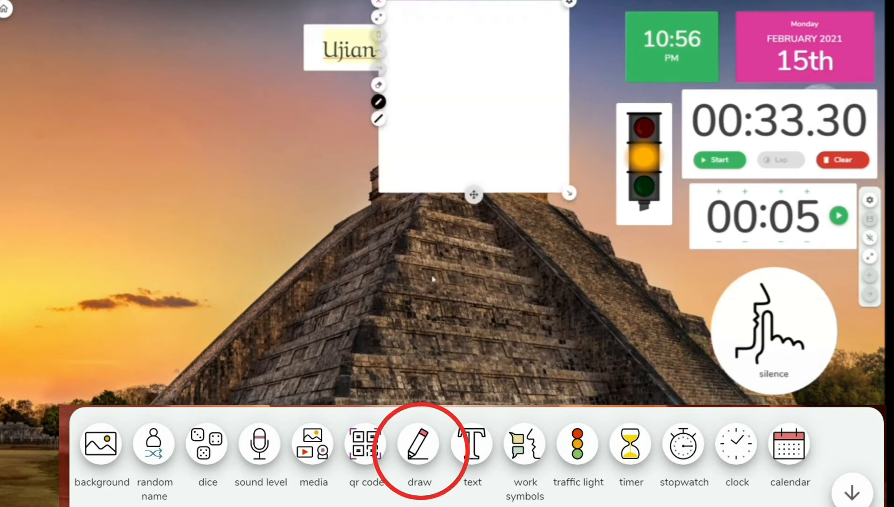
{"action": "left_click_drag", "start_coordinate": [450, 59], "coordinate": [444, 155]}
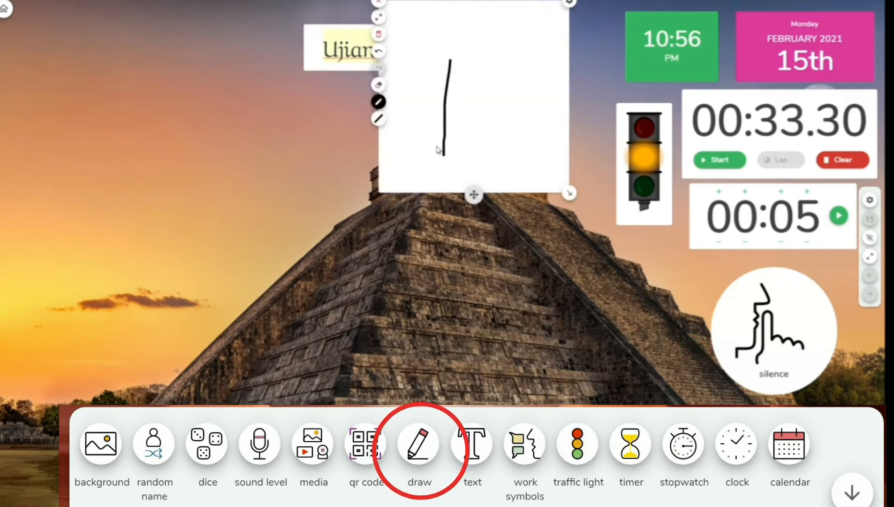
{"action": "left_click_drag", "start_coordinate": [473, 196], "coordinate": [415, 334]}
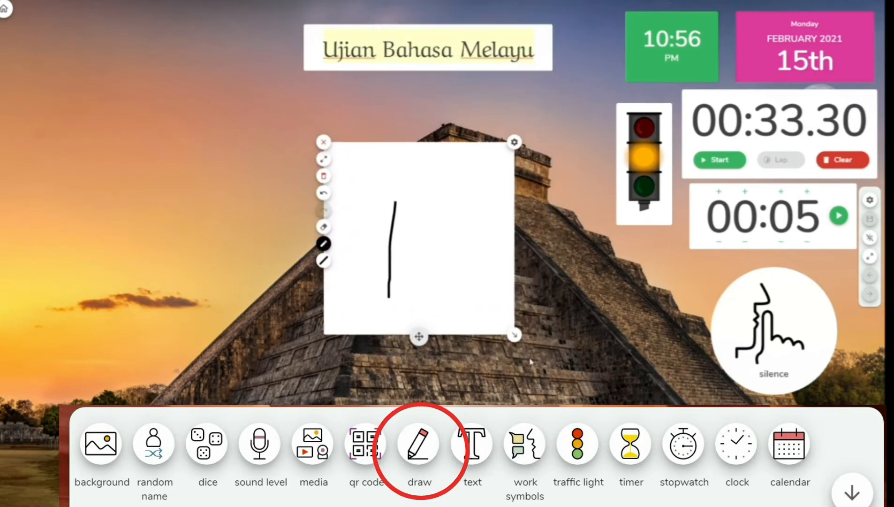
{"action": "left_click_drag", "start_coordinate": [515, 335], "coordinate": [617, 402]}
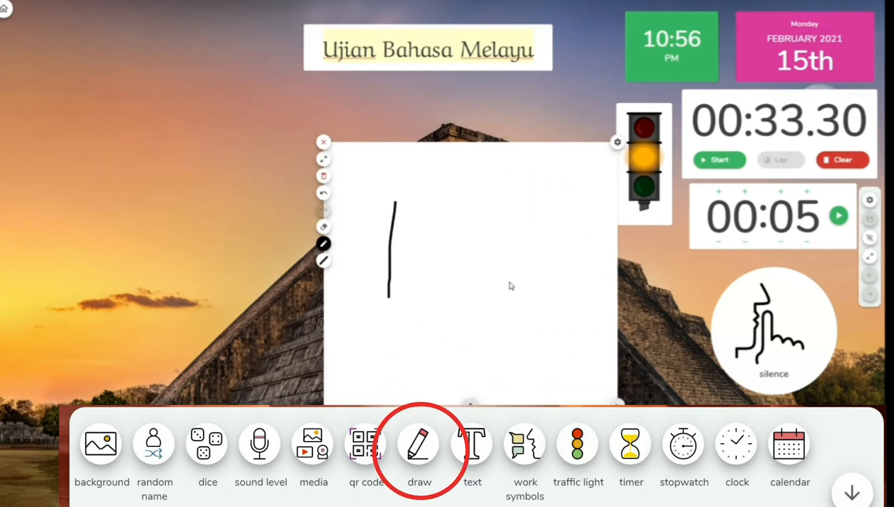
{"action": "left_click_drag", "start_coordinate": [466, 398], "coordinate": [309, 359]}
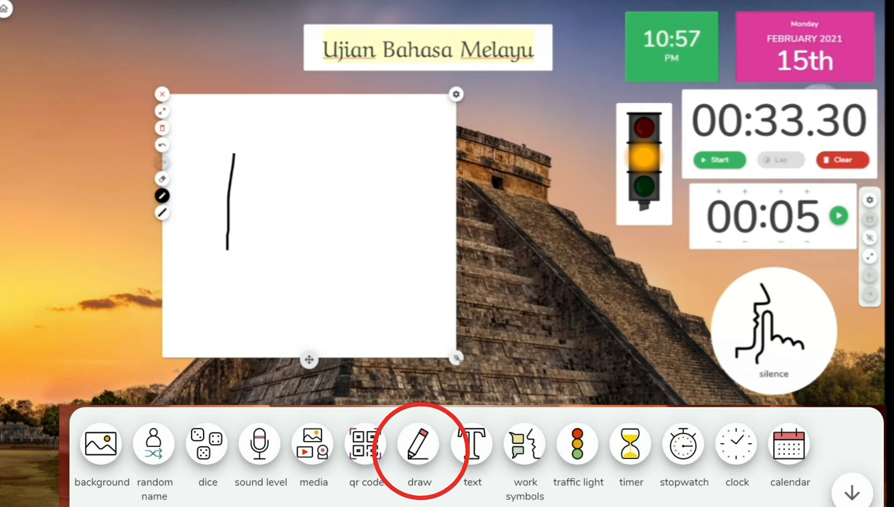
{"action": "left_click_drag", "start_coordinate": [455, 358], "coordinate": [599, 434]}
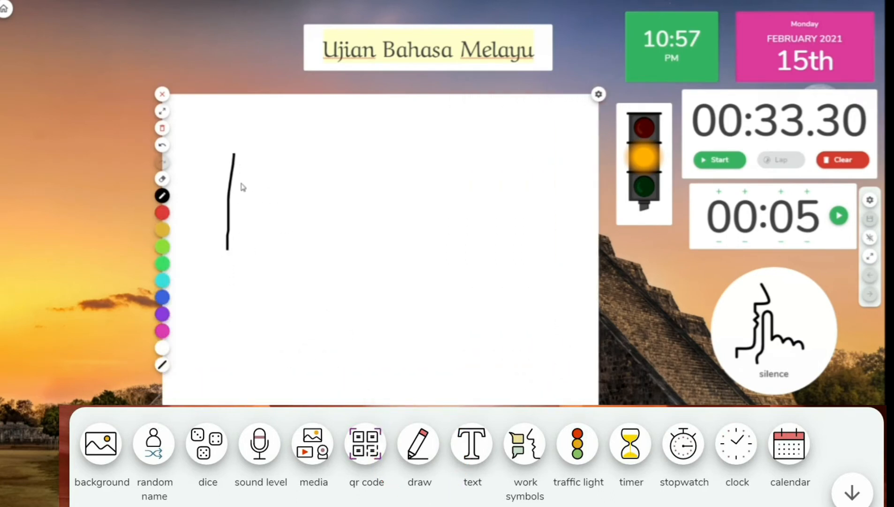
- Handwrite 'arduino board' on the drawing board and sketch lines and an arc beside it
{"action": "mouse_move", "coordinate": [280, 205]}
{"action": "left_mouse_down"}
{"action": "mouse_move", "coordinate": [266, 214]}
{"action": "mouse_move", "coordinate": [282, 219]}
{"action": "mouse_move", "coordinate": [300, 201]}
{"action": "mouse_move", "coordinate": [323, 212]}
{"action": "left_mouse_up"}
{"action": "mouse_move", "coordinate": [331, 201]}
{"action": "left_mouse_down"}
{"action": "mouse_move", "coordinate": [349, 214]}
{"action": "mouse_move", "coordinate": [386, 207]}
{"action": "left_mouse_up"}
{"action": "mouse_move", "coordinate": [272, 276]}
{"action": "left_mouse_down"}
{"action": "mouse_move", "coordinate": [278, 307]}
{"action": "mouse_move", "coordinate": [374, 295]}
{"action": "left_mouse_up"}
{"action": "left_click_drag", "start_coordinate": [408, 219], "coordinate": [414, 298]}
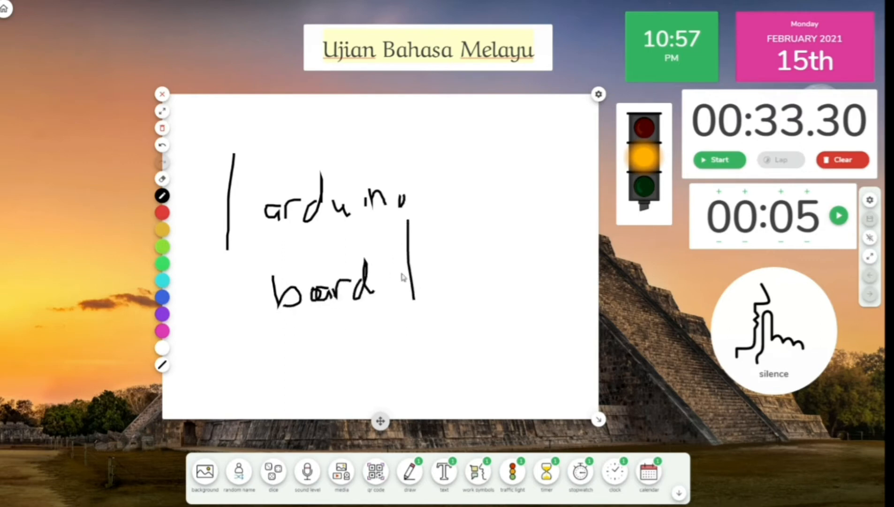
{"action": "left_click_drag", "start_coordinate": [387, 256], "coordinate": [486, 210]}
{"action": "left_click_drag", "start_coordinate": [501, 182], "coordinate": [506, 263]}
{"action": "left_click_drag", "start_coordinate": [402, 311], "coordinate": [495, 326]}
{"action": "left_click_drag", "start_coordinate": [537, 310], "coordinate": [534, 354]}
{"action": "left_click_drag", "start_coordinate": [483, 162], "coordinate": [535, 229]}
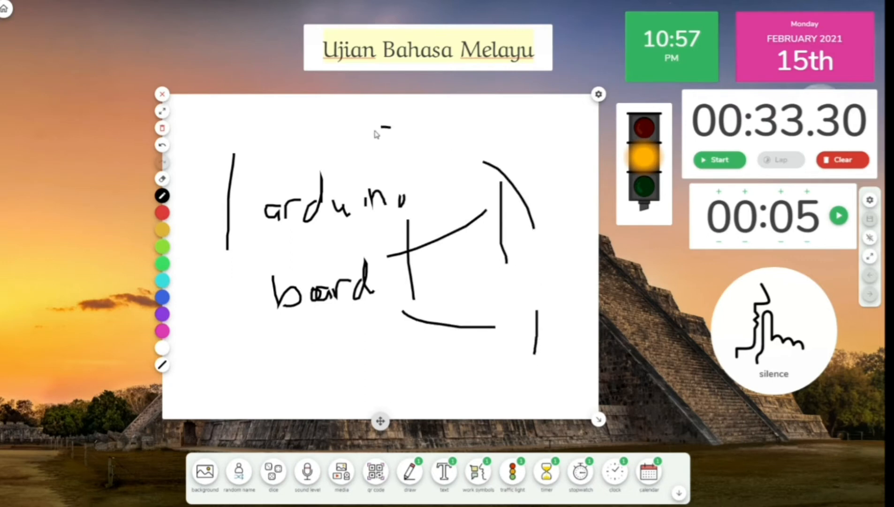
{"action": "left_click_drag", "start_coordinate": [375, 130], "coordinate": [389, 127]}
- Shrink the drawing board into the top-left corner and add a QR code widget
{"action": "mouse_move", "coordinate": [598, 419]}
{"action": "left_mouse_down"}
{"action": "mouse_move", "coordinate": [523, 325]}
{"action": "mouse_move", "coordinate": [427, 264]}
{"action": "mouse_move", "coordinate": [394, 280]}
{"action": "mouse_move", "coordinate": [352, 282]}
{"action": "left_mouse_up"}
{"action": "left_click_drag", "start_coordinate": [255, 282], "coordinate": [116, 201]}
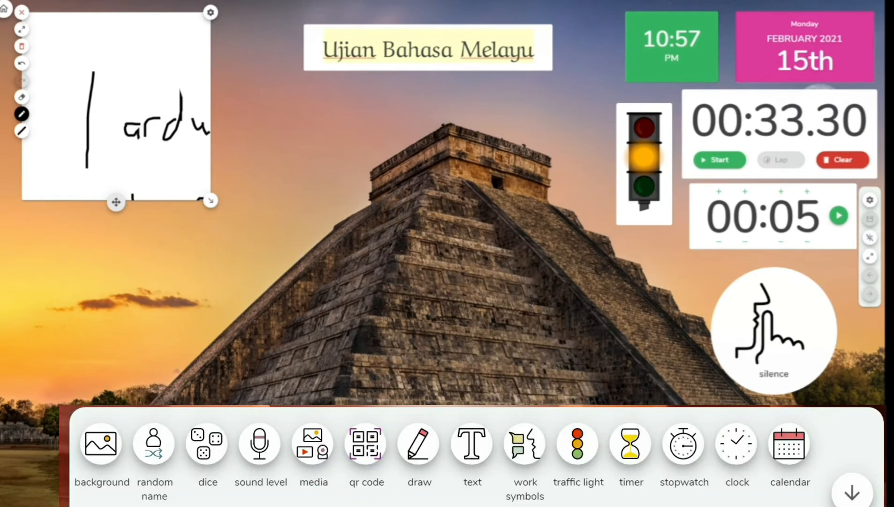
{"action": "left_click", "coordinate": [365, 443]}
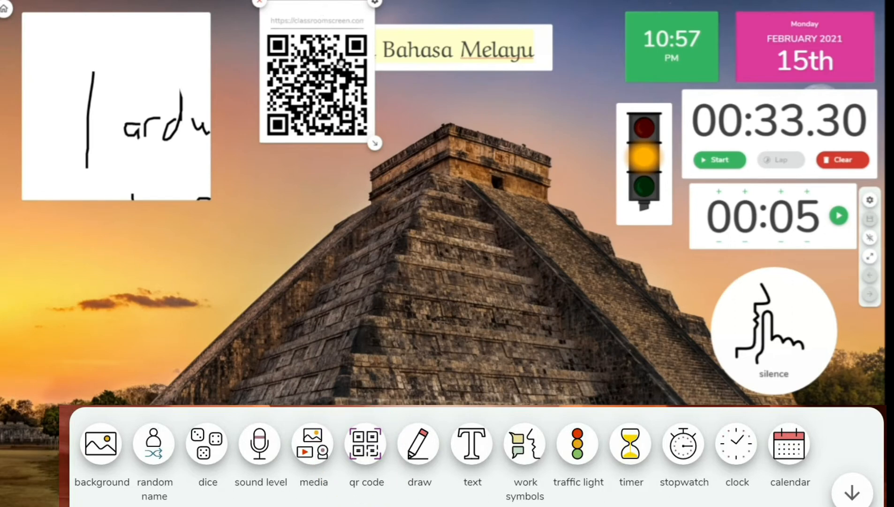
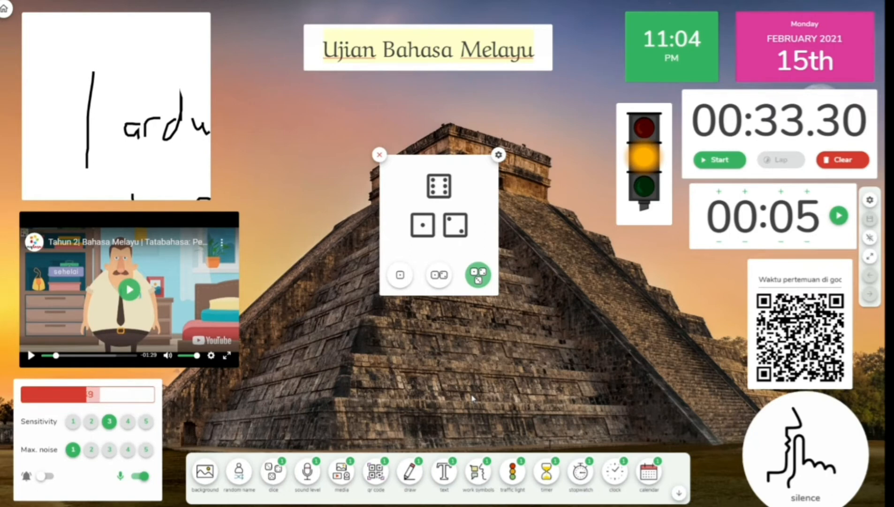
- Switch the dice widget to a single die, roll it, and drag it beside the QR code
{"action": "left_click", "coordinate": [434, 275]}
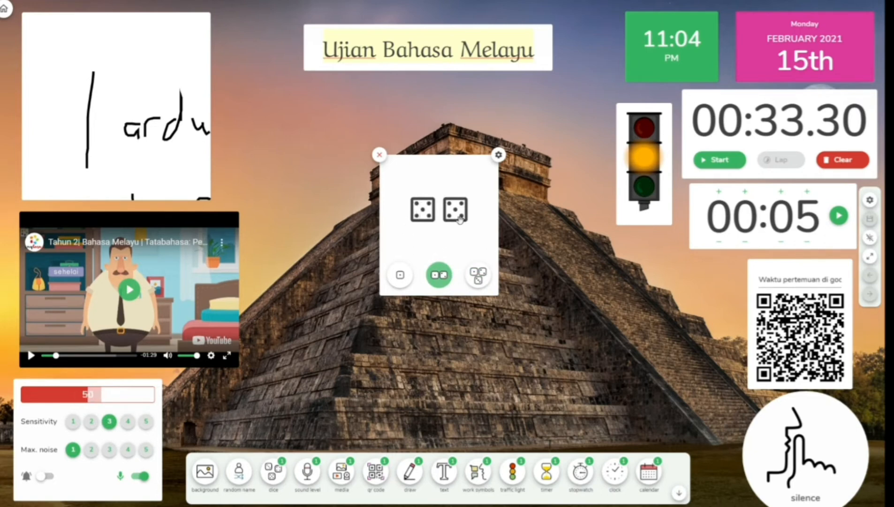
{"action": "left_click", "coordinate": [400, 275]}
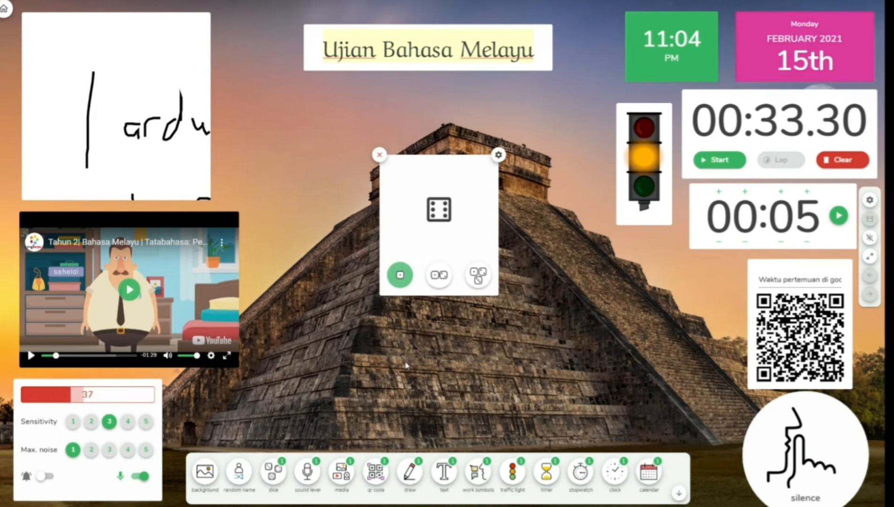
{"action": "left_click", "coordinate": [400, 274]}
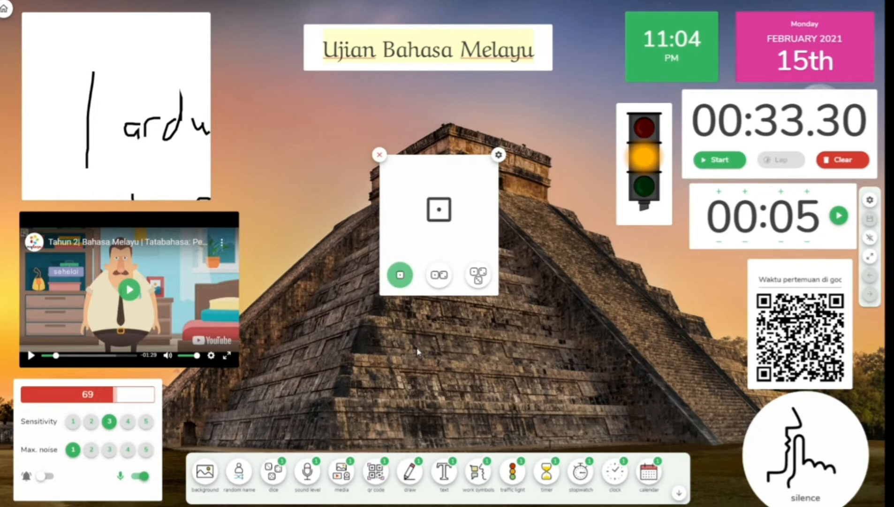
{"action": "left_click_drag", "start_coordinate": [411, 182], "coordinate": [642, 294]}
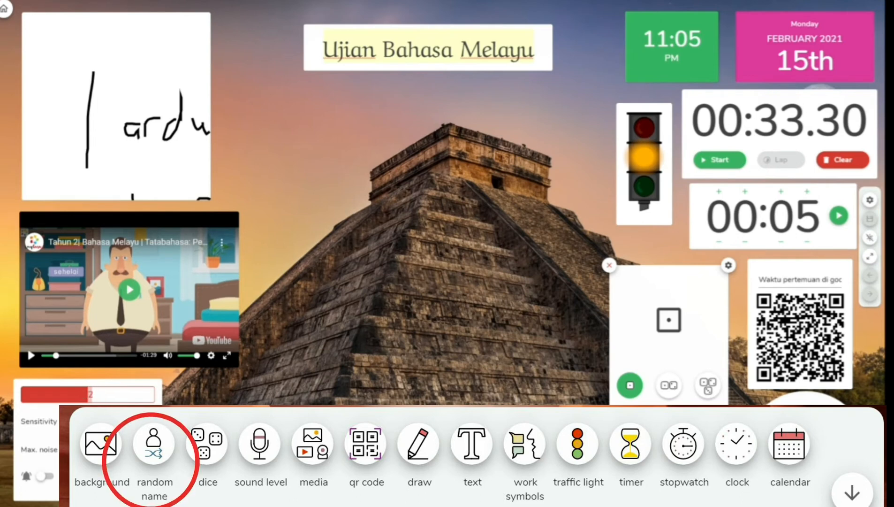
- Add a random name picker, enlarge it, and enter the first student's name
{"action": "left_click", "coordinate": [153, 443]}
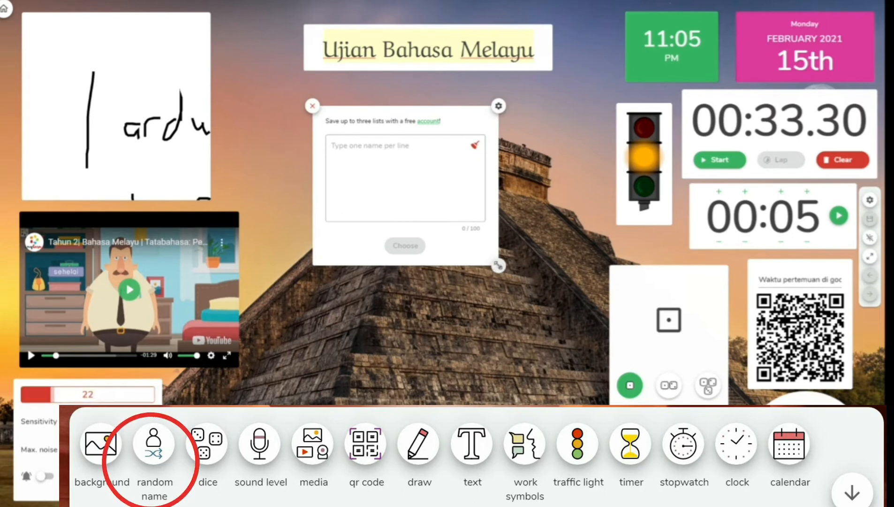
{"action": "left_click_drag", "start_coordinate": [571, 375], "coordinate": [572, 376]}
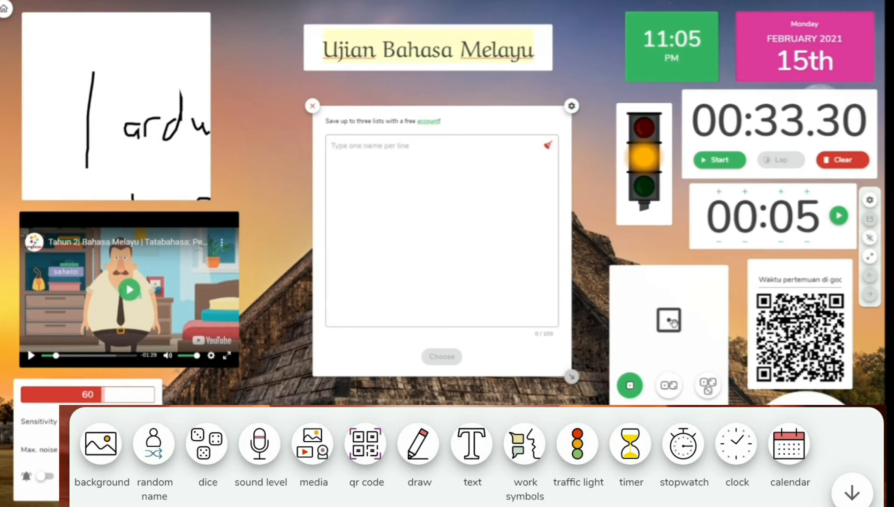
{"action": "left_click", "coordinate": [396, 147]}
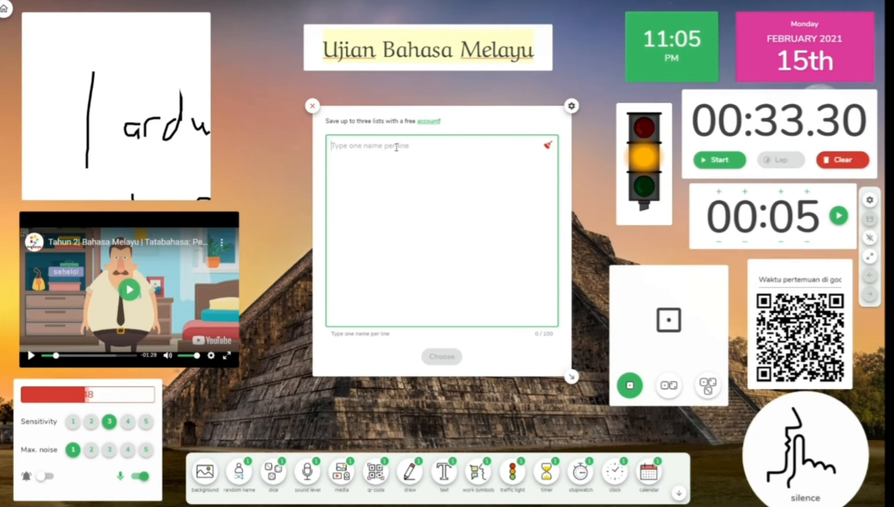
{"action": "type", "text": "am"}
{"action": "key", "text": "BackSpace"}
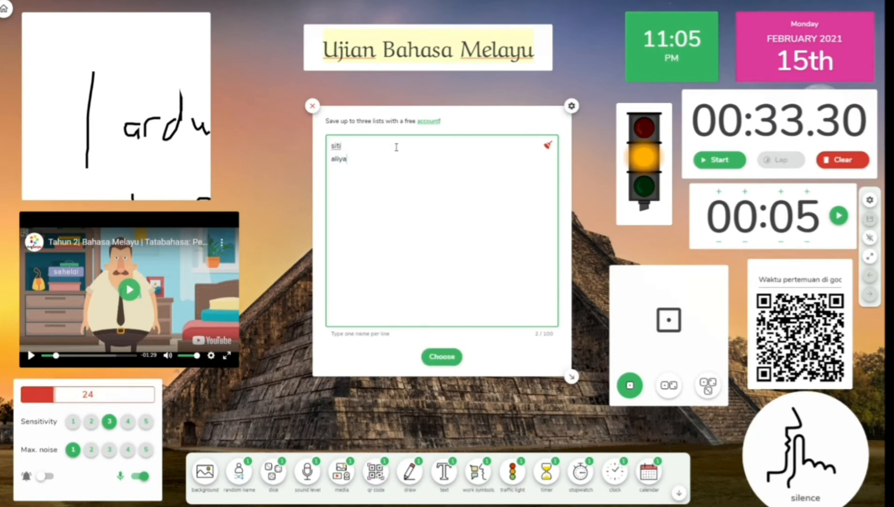
- Add the next student's name on a new line and draw a random name
{"action": "key", "text": "Return"}
{"action": "type", "text": "na"}
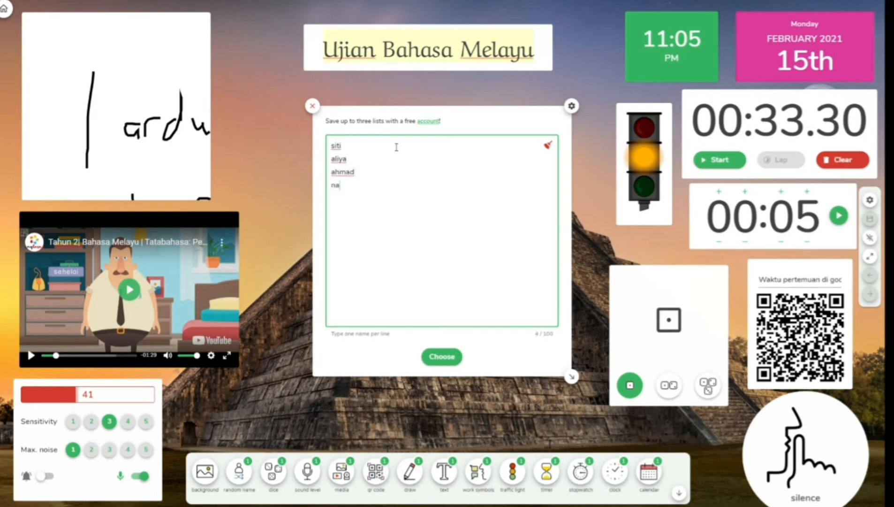
{"action": "type", "text": "yla"}
{"action": "key", "text": "Return"}
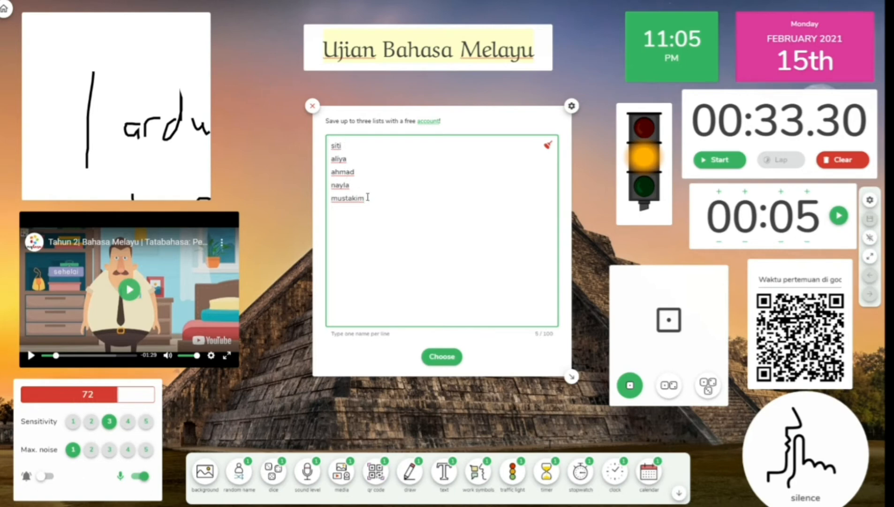
{"action": "left_click_drag", "start_coordinate": [373, 194], "coordinate": [335, 151]}
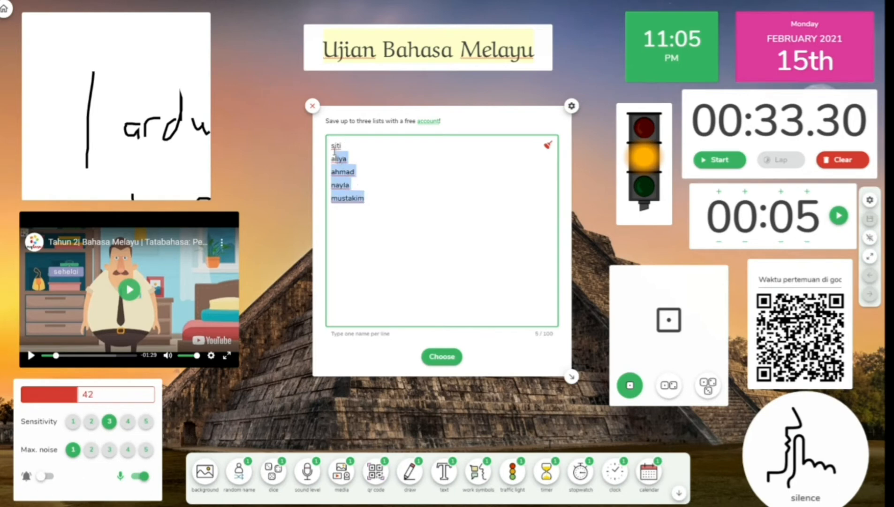
{"action": "left_click", "coordinate": [385, 249]}
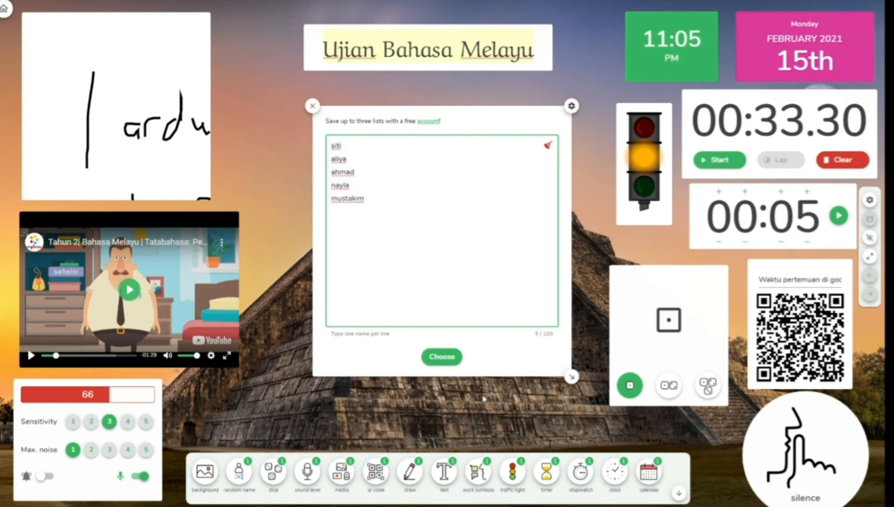
{"action": "left_click", "coordinate": [440, 357]}
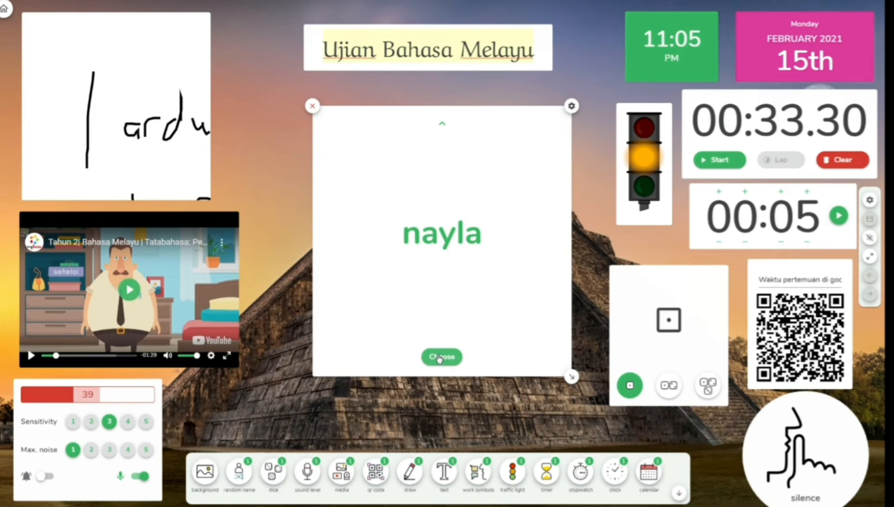
- Shrink the name picker card and place it right of centre beside the traffic light
{"action": "left_click_drag", "start_coordinate": [572, 376], "coordinate": [441, 189]}
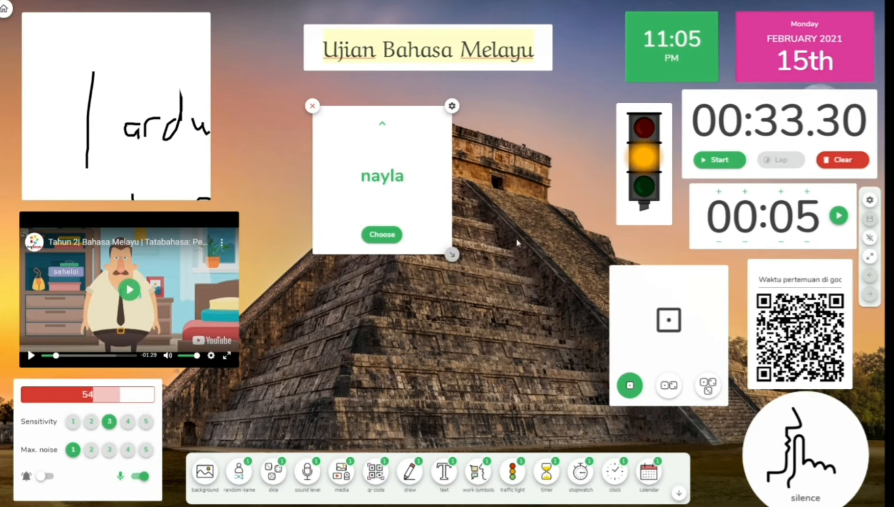
{"action": "left_click_drag", "start_coordinate": [375, 169], "coordinate": [513, 162]}
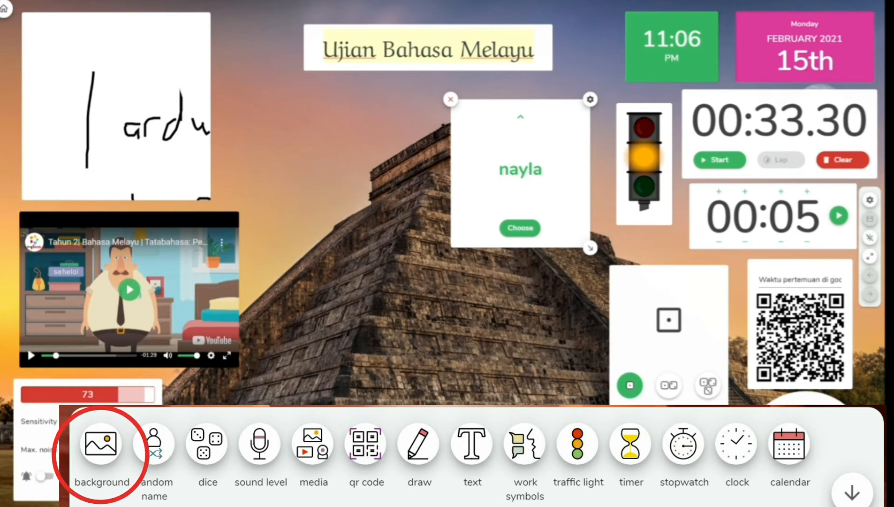
- Apply the grass-and-water animated background, nudge the dice lower right, and reopen backgrounds
{"action": "left_click", "coordinate": [101, 443]}
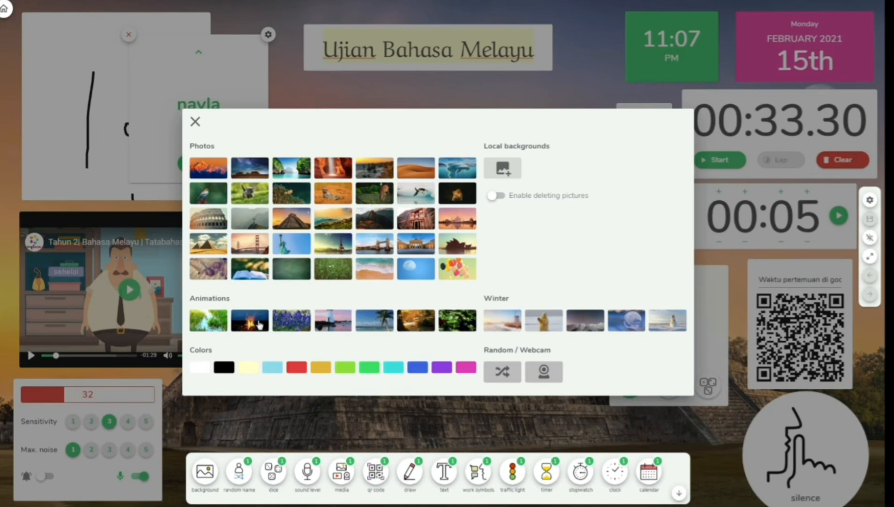
{"action": "left_click", "coordinate": [221, 327]}
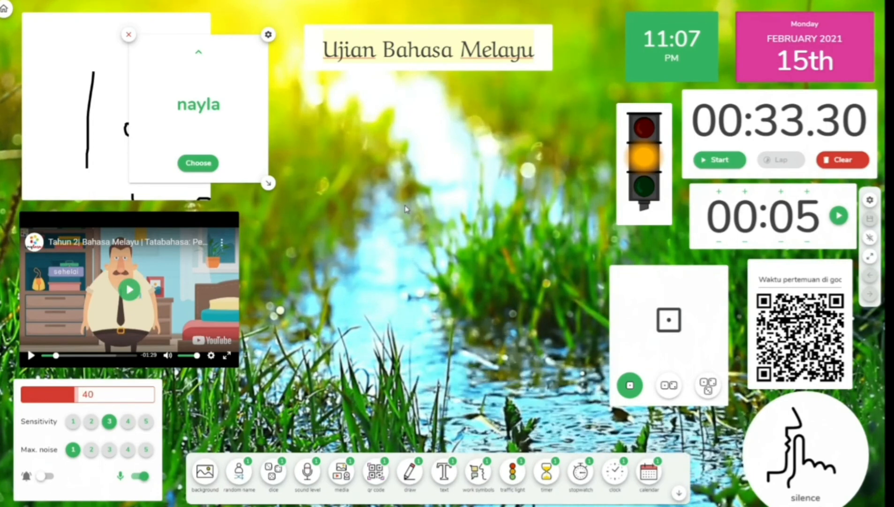
{"action": "mouse_move", "coordinate": [659, 294]}
{"action": "left_mouse_down"}
{"action": "mouse_move", "coordinate": [535, 250]}
{"action": "mouse_move", "coordinate": [557, 280]}
{"action": "mouse_move", "coordinate": [670, 305]}
{"action": "left_mouse_up"}
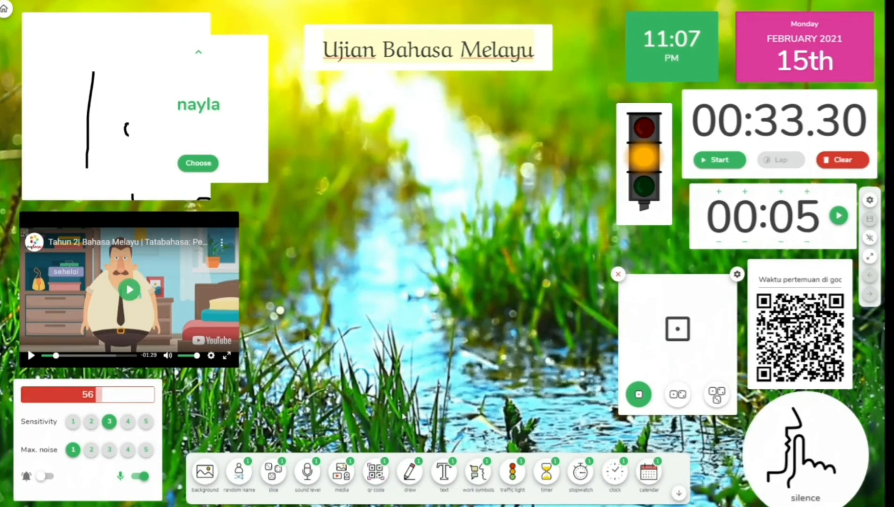
{"action": "left_click", "coordinate": [205, 471]}
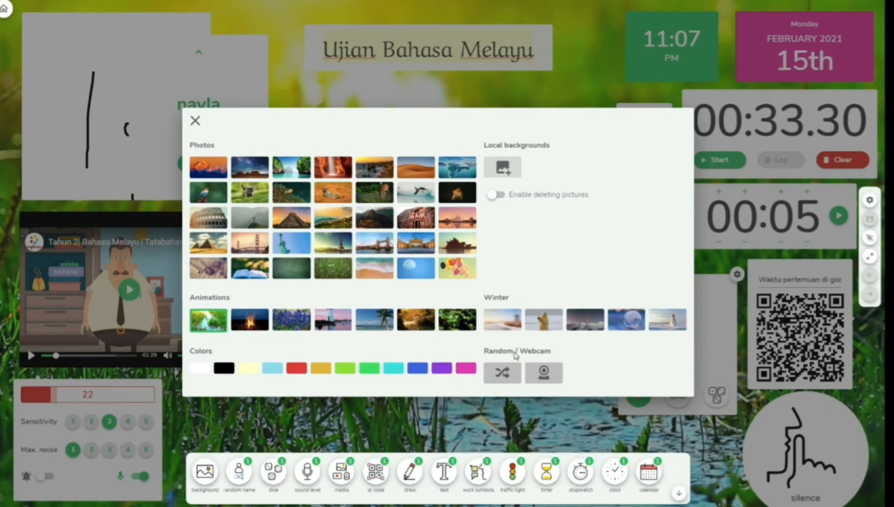
- Apply the animated campfire background and bring up the screen settings
{"action": "left_click", "coordinate": [252, 326]}
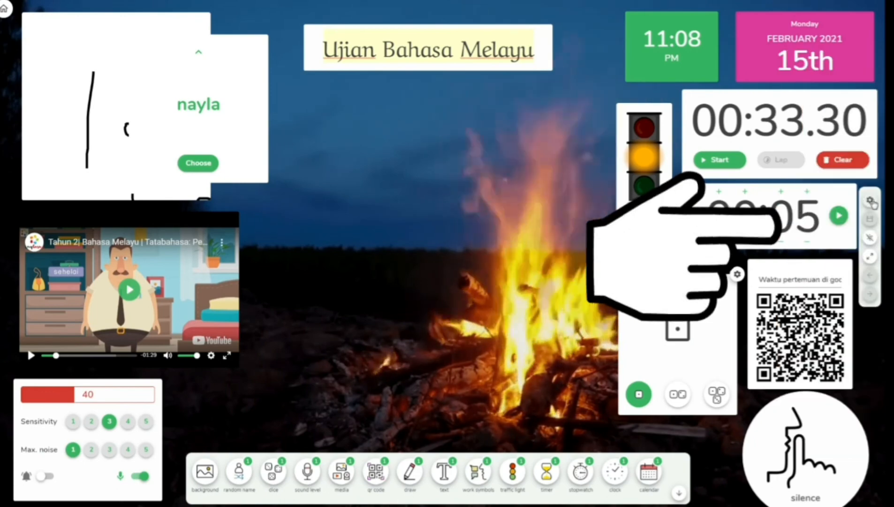
{"action": "left_click", "coordinate": [870, 202]}
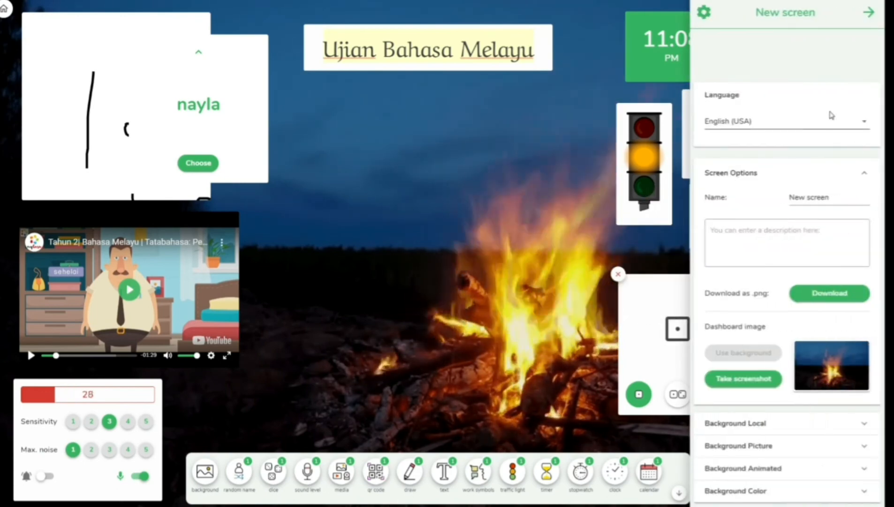
- Set the board's interface language to Malaysian in screen settings
{"action": "left_click", "coordinate": [608, 101]}
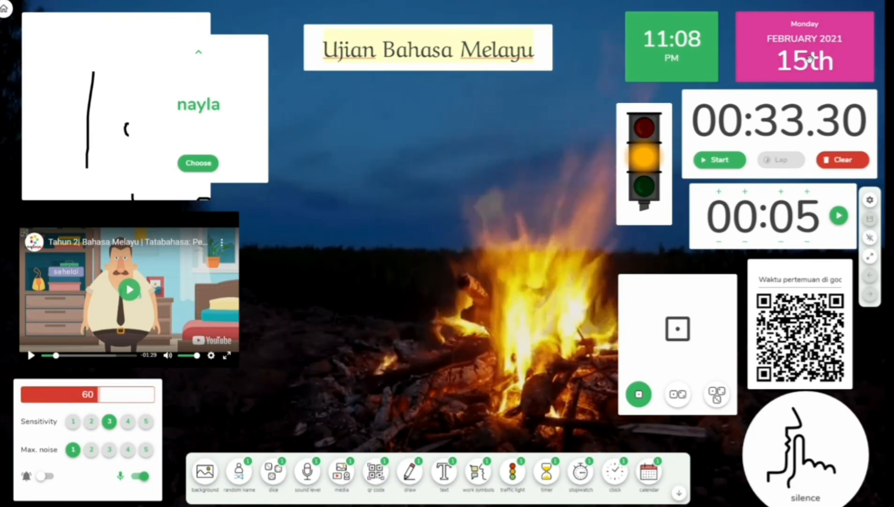
{"action": "left_click", "coordinate": [870, 199]}
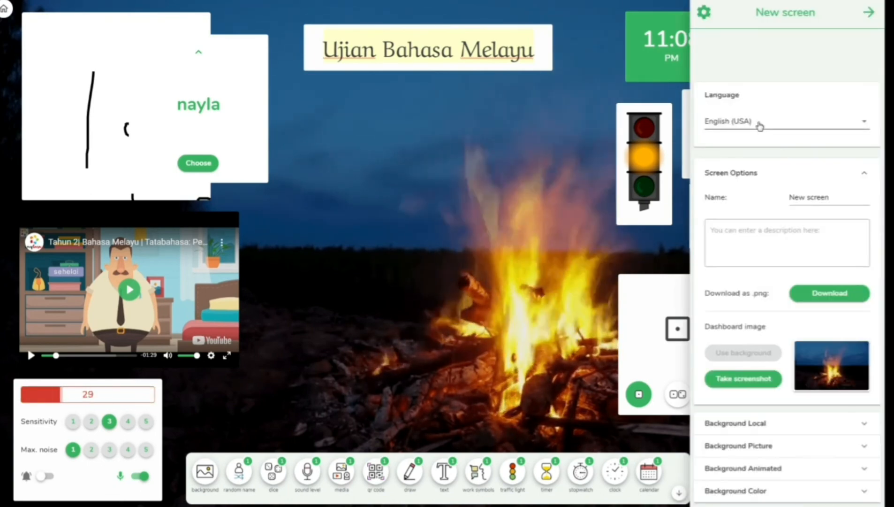
{"action": "left_click", "coordinate": [759, 126]}
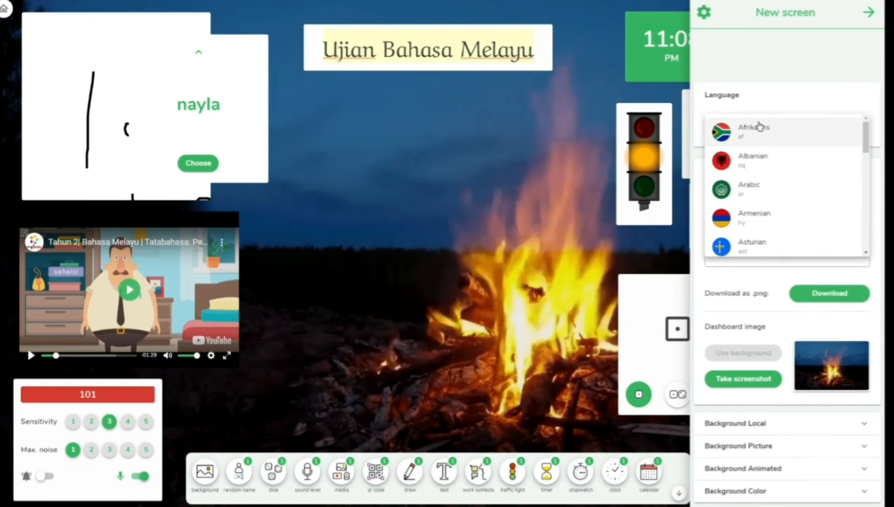
{"action": "key", "text": "m"}
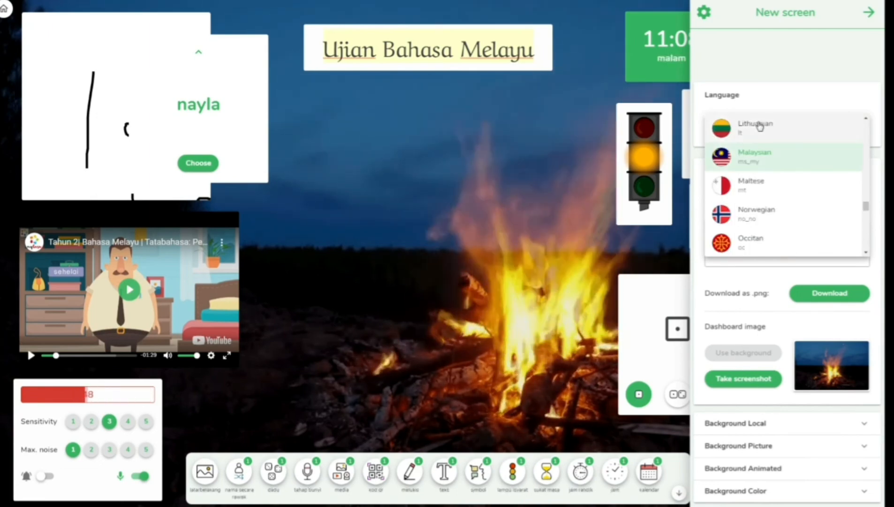
{"action": "left_click", "coordinate": [765, 161]}
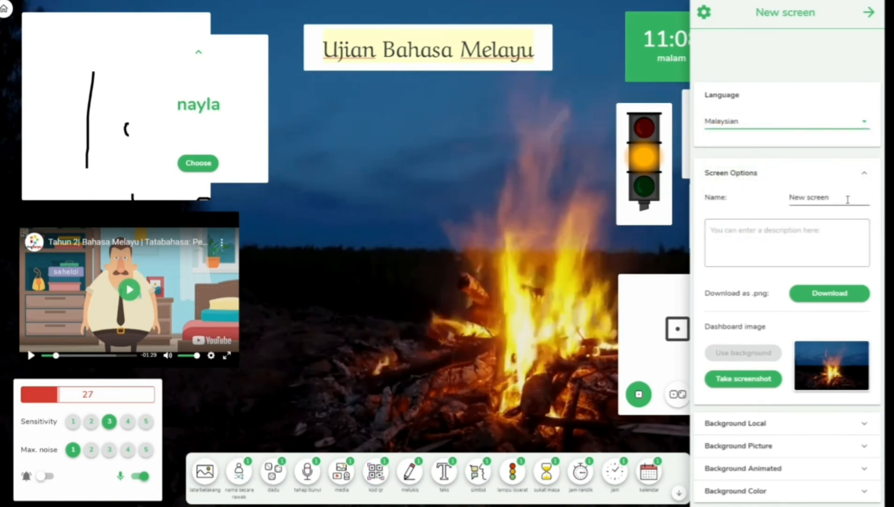
- Rename the screen to 'ujian bm' and download it as a PNG
{"action": "left_click_drag", "start_coordinate": [849, 193], "coordinate": [783, 203]}
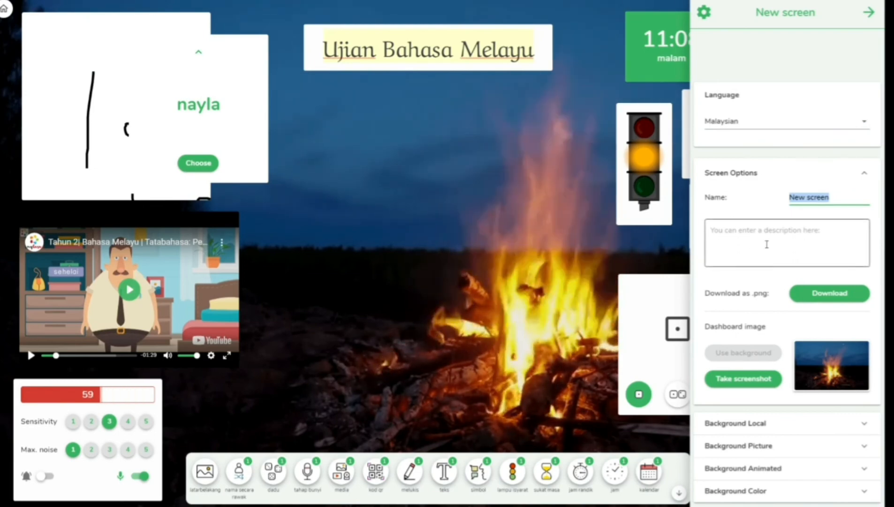
{"action": "type", "text": "uji"}
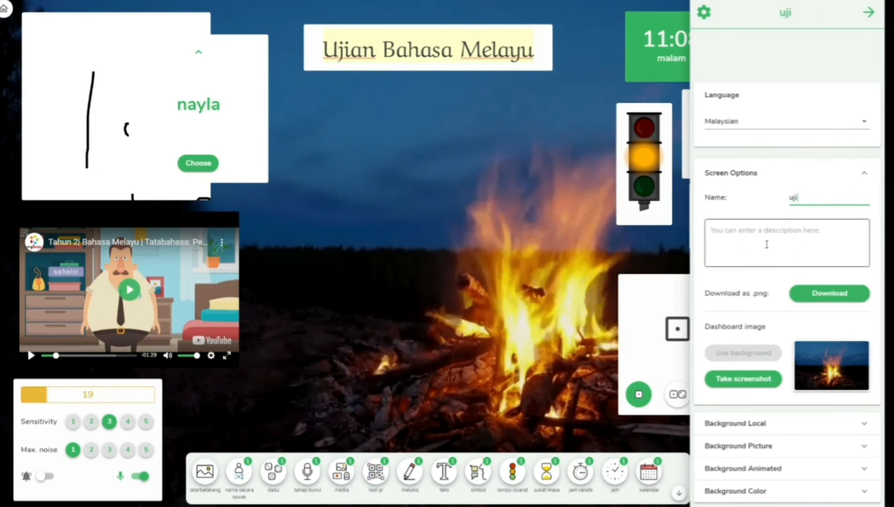
{"action": "type", "text": "an bm"}
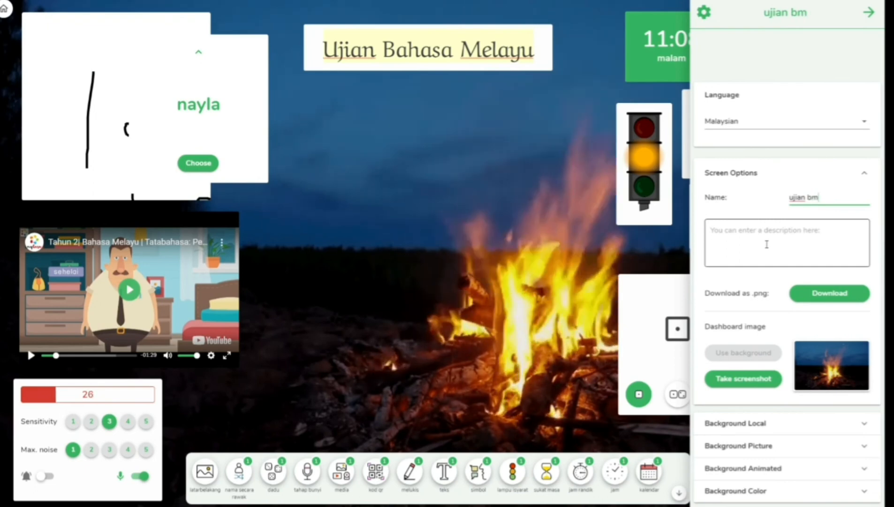
{"action": "left_click", "coordinate": [809, 304]}
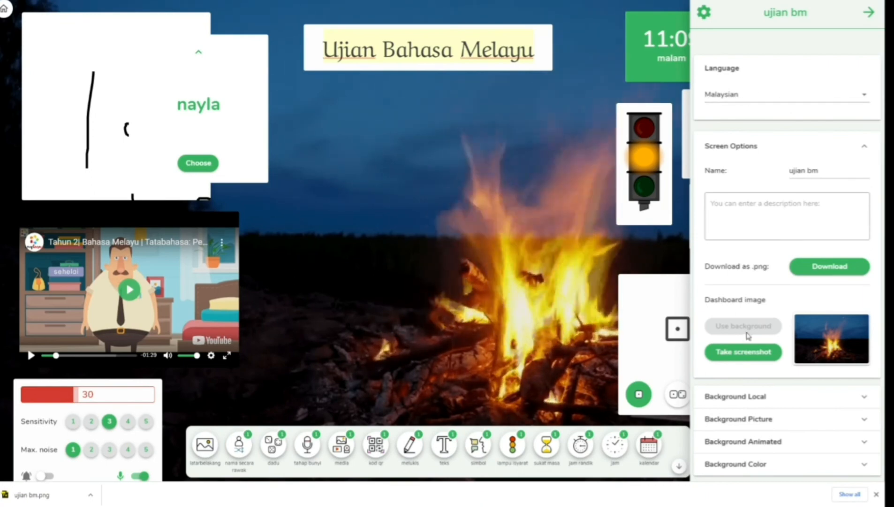
- Choose Arabic as the language, make toolbar buttons less prominent, and centre the silence sign
{"action": "left_click", "coordinate": [867, 17]}
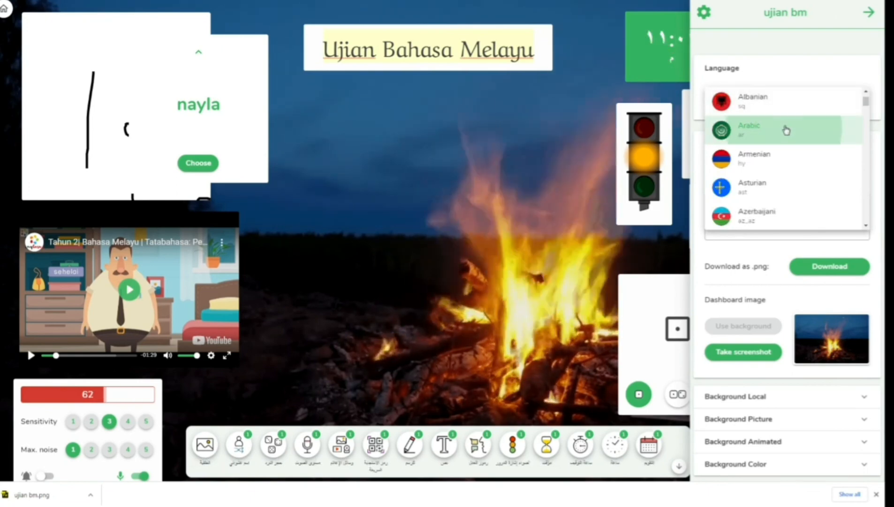
{"action": "left_click", "coordinate": [786, 130]}
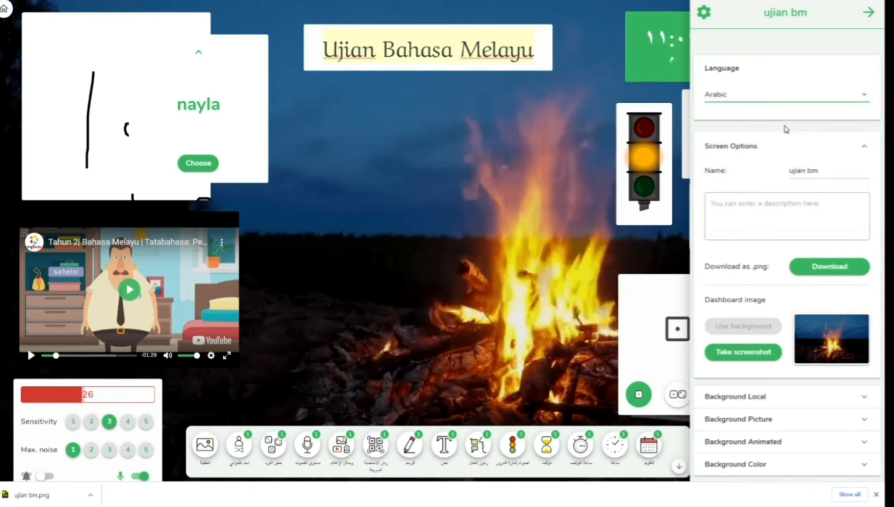
{"action": "left_click", "coordinate": [867, 15]}
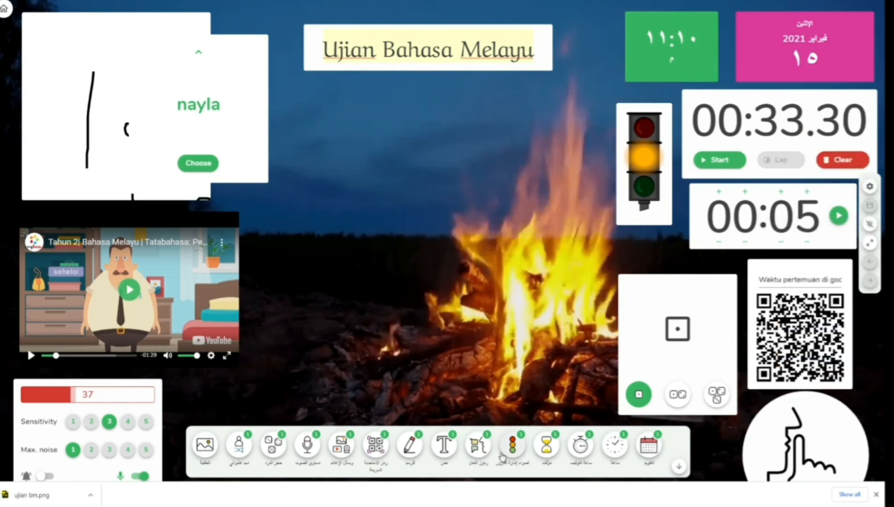
{"action": "left_click", "coordinate": [872, 227]}
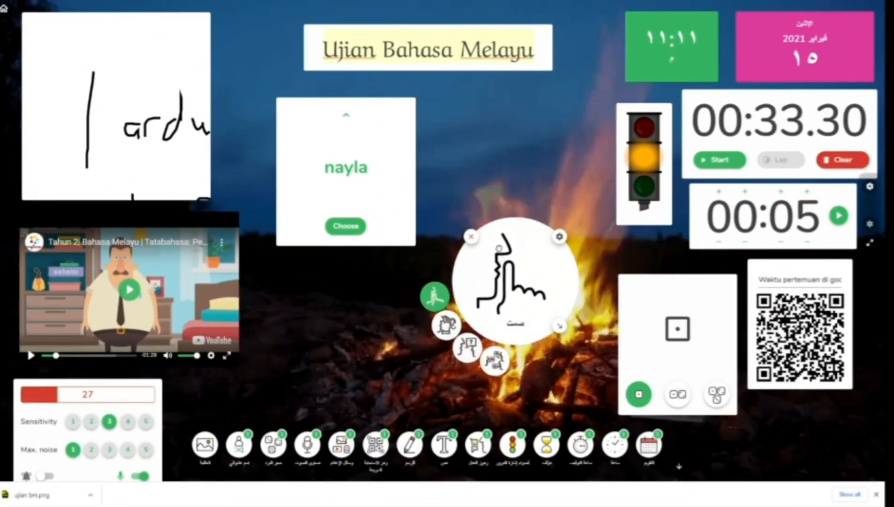
{"action": "left_click_drag", "start_coordinate": [502, 259], "coordinate": [499, 247]}
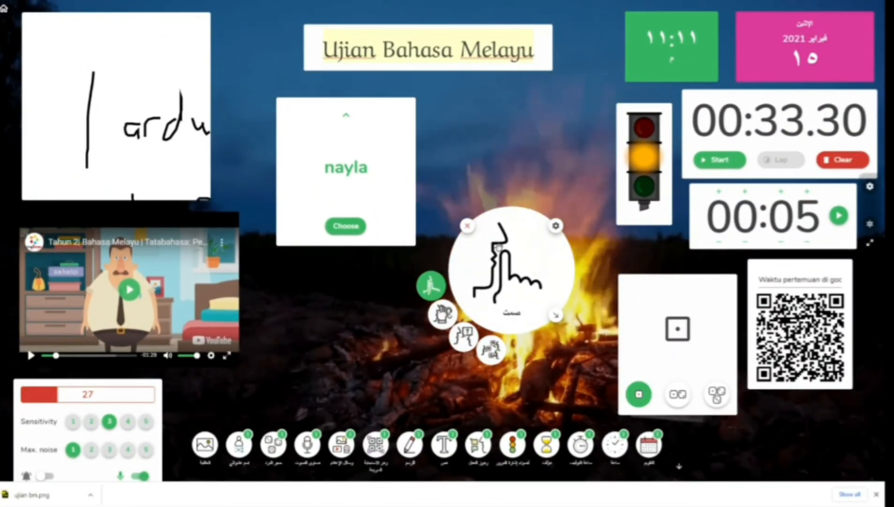